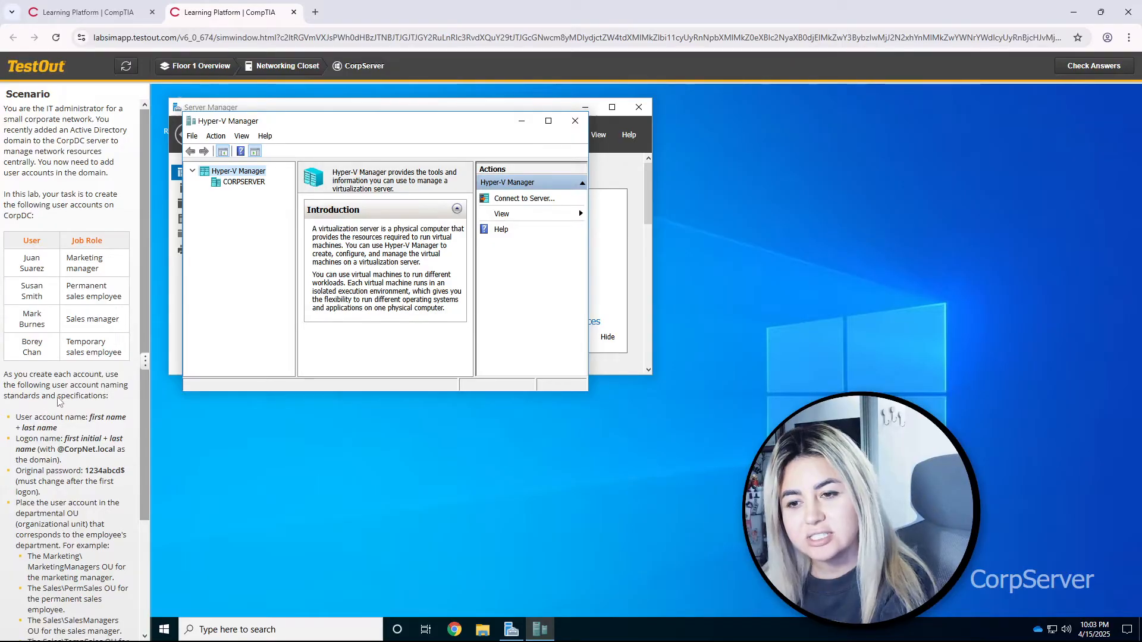
# Step: Connect to the CorpDC virtual machine on CORPSERVER and show Server Manager's Tools list
pyautogui.scroll(-2, 59, 402)
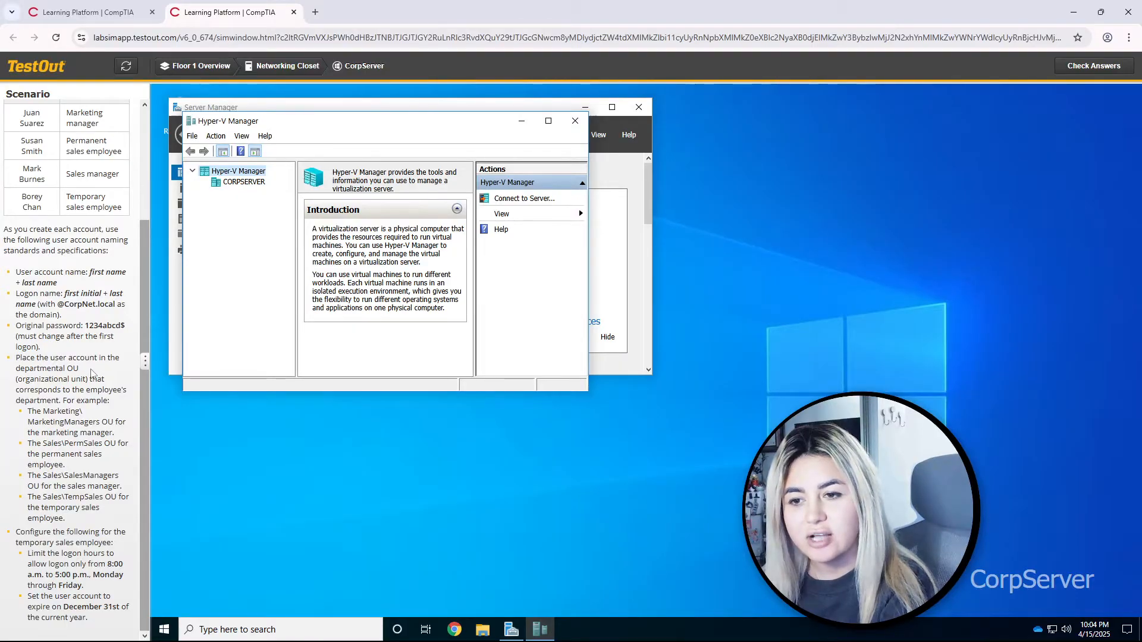
pyautogui.click(247, 188)
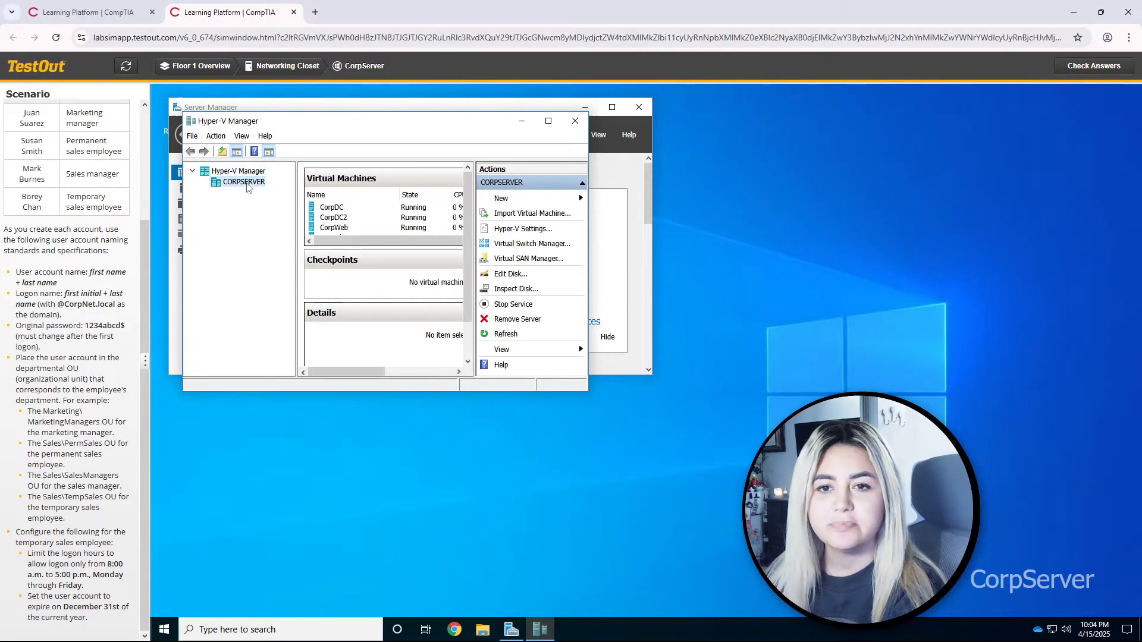
pyautogui.scroll(3, 47, 195)
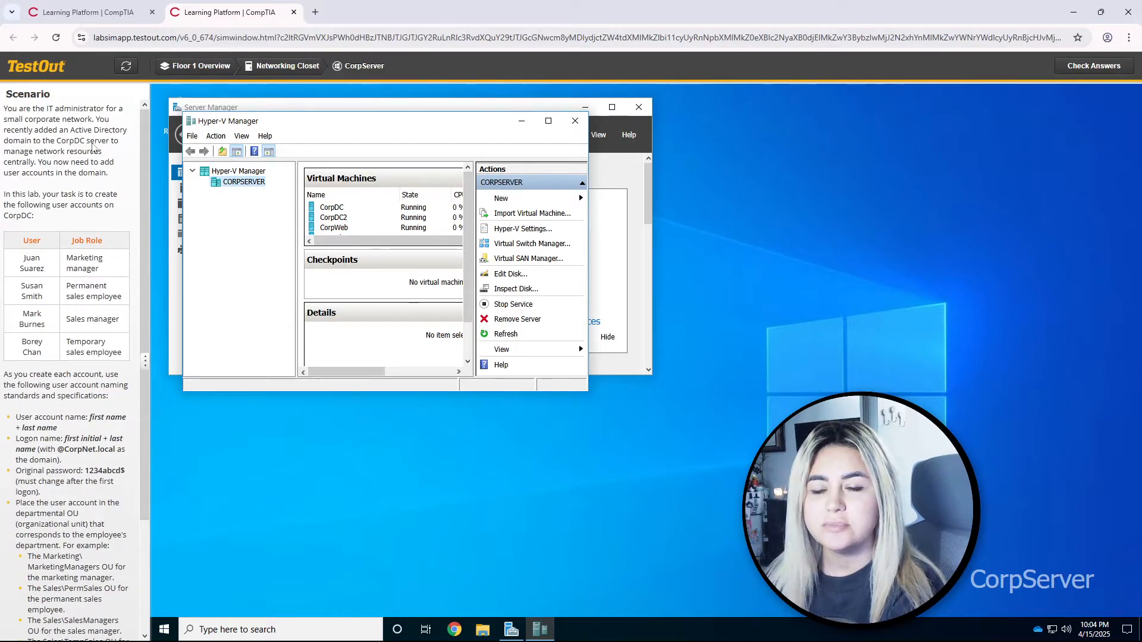
pyautogui.click(333, 207)
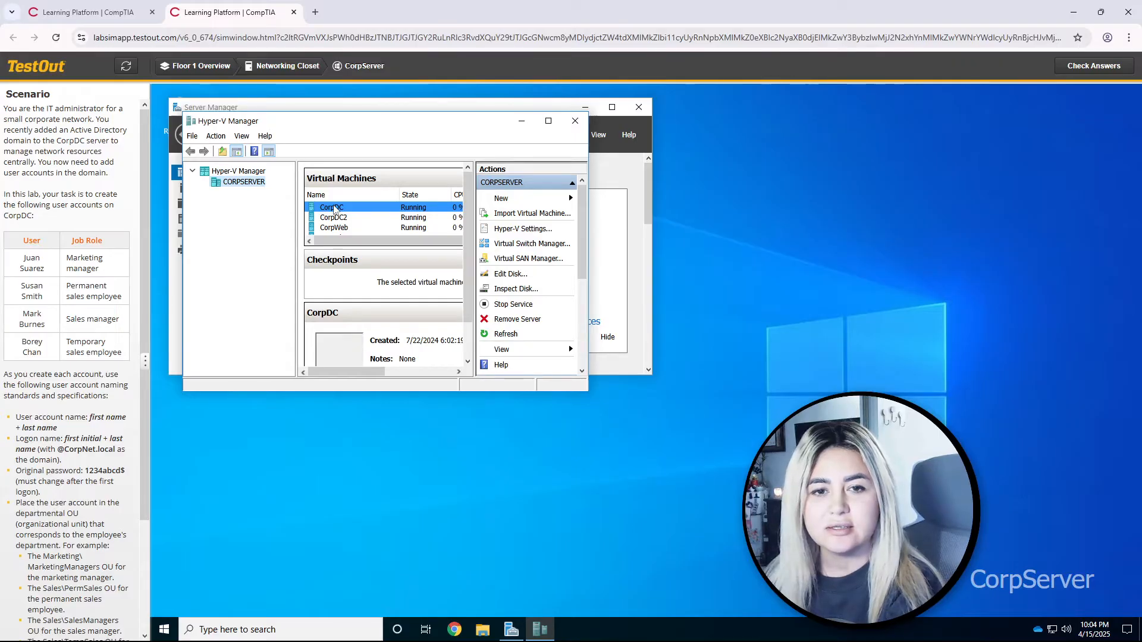
pyautogui.doubleClick(383, 212)
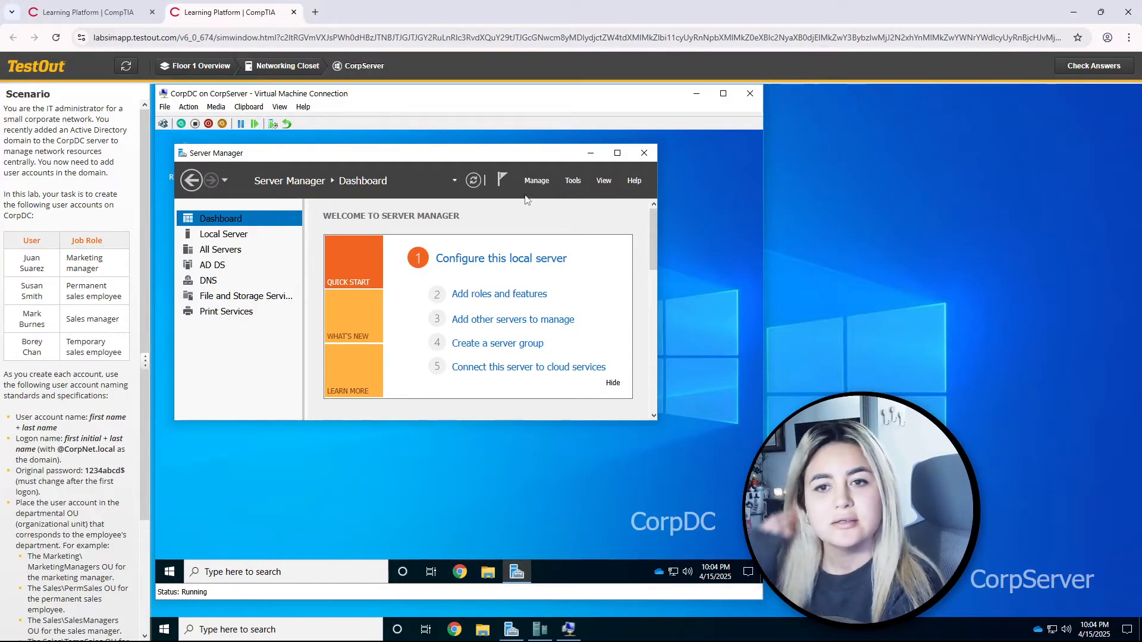
pyautogui.click(570, 181)
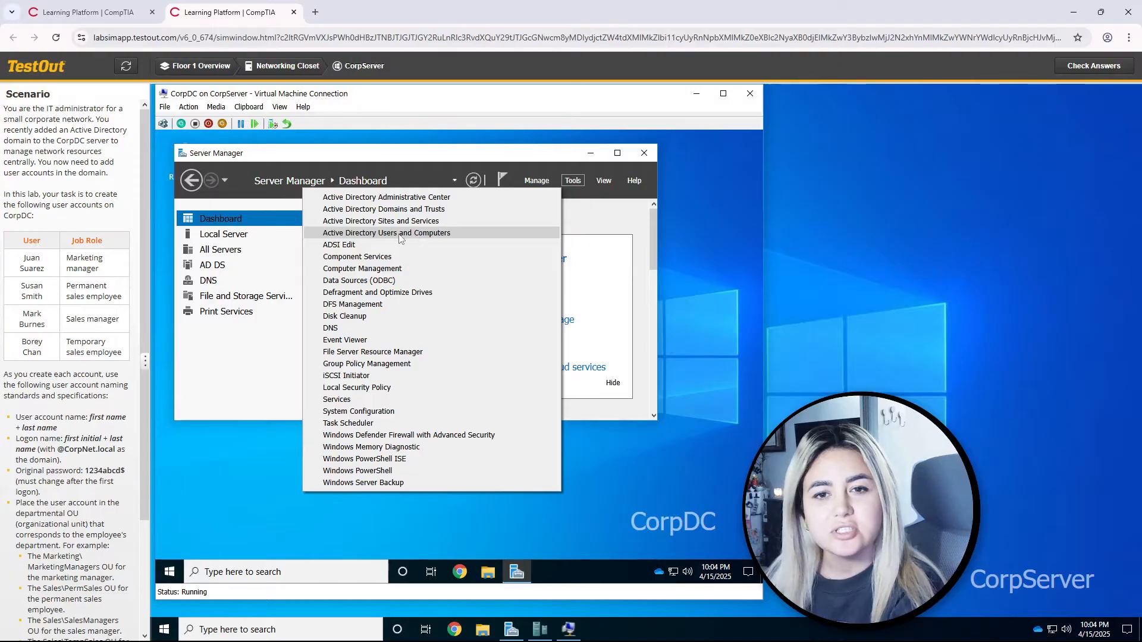
# Step: Launch Active Directory Users and Computers and browse CorpNet.local to Marketing\MarketingManagers
pyautogui.click(416, 233)
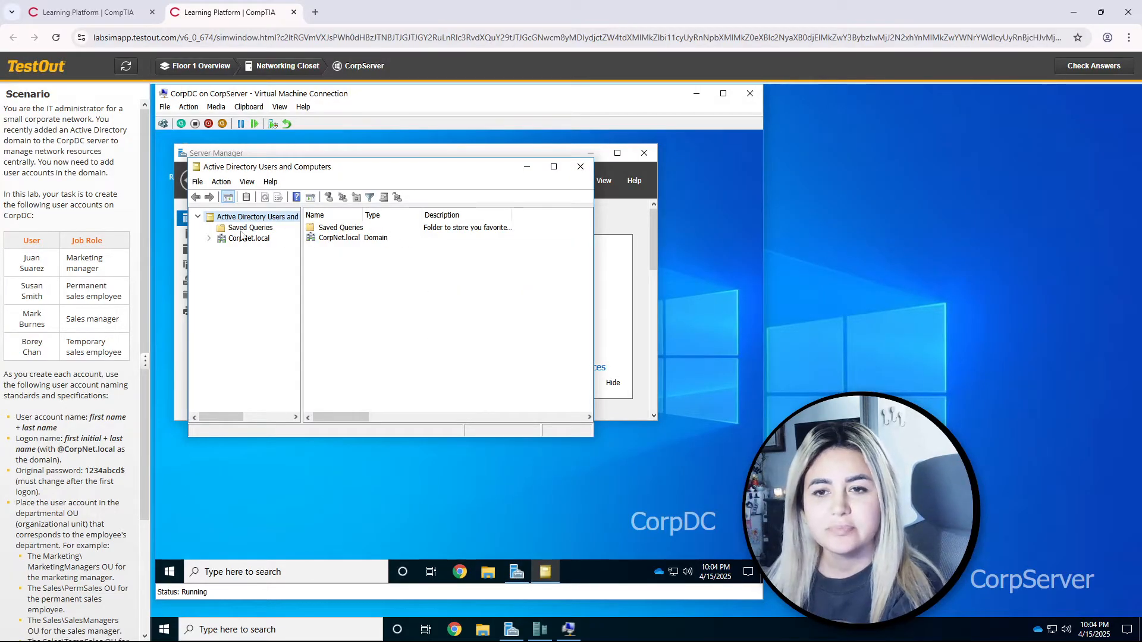
pyautogui.click(209, 238)
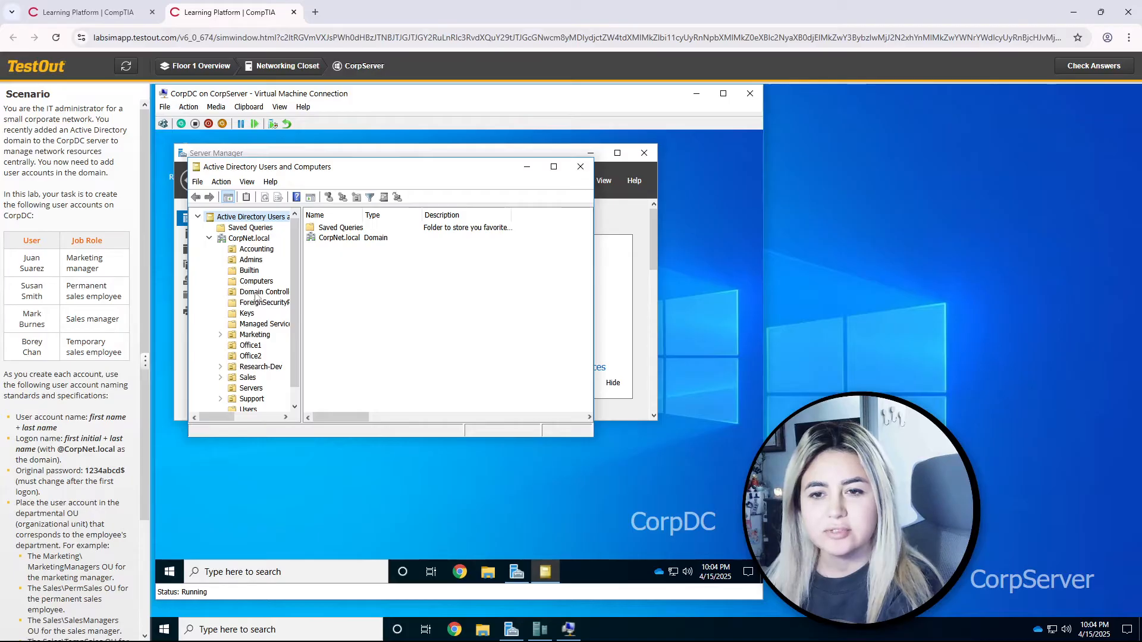
pyautogui.scroll(-1, 258, 298)
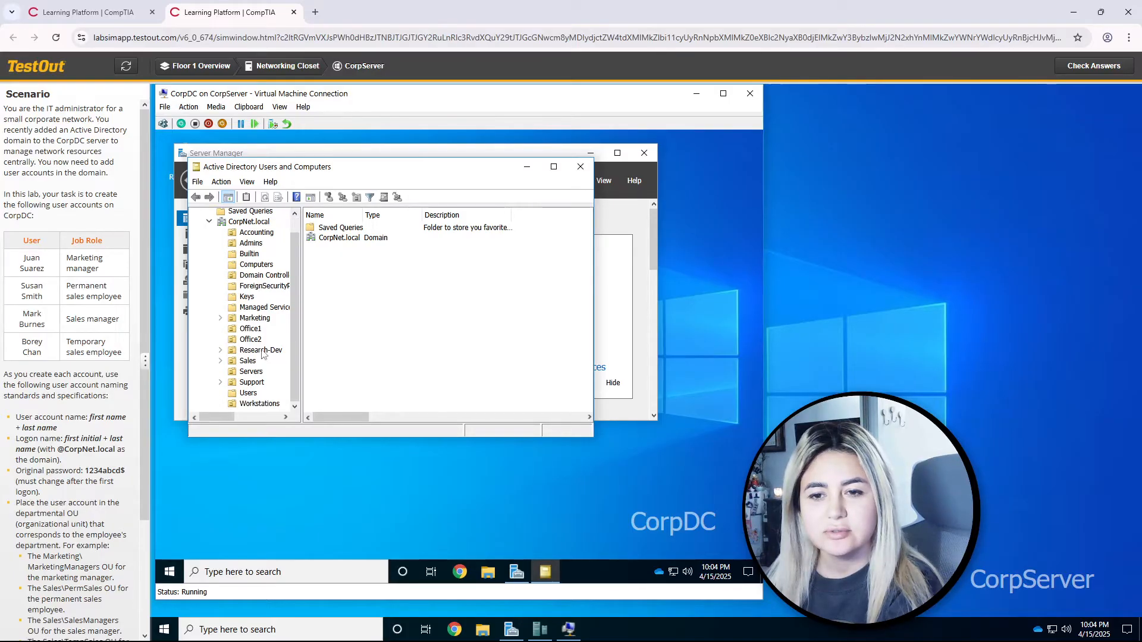
pyautogui.click(232, 394)
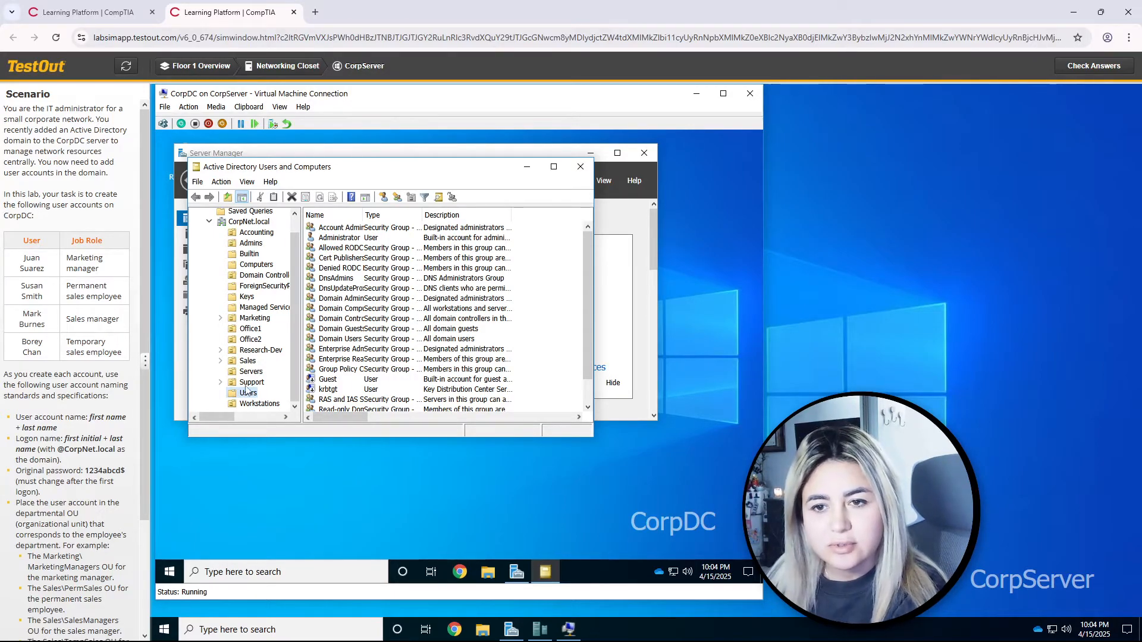
pyautogui.click(239, 322)
pyautogui.click(221, 319)
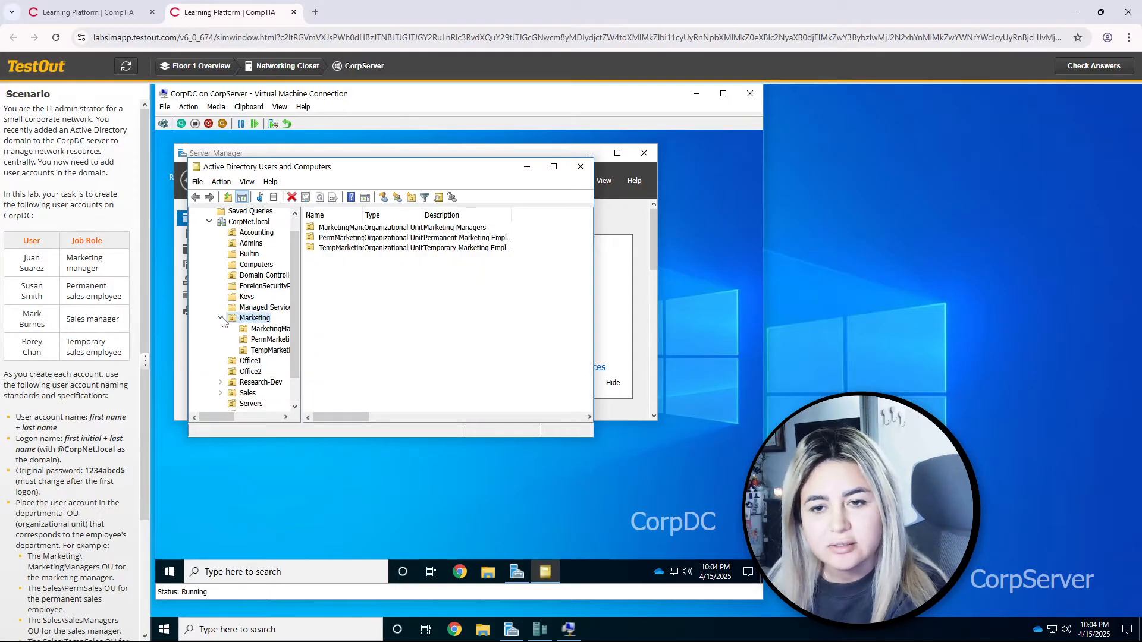
pyautogui.click(253, 332)
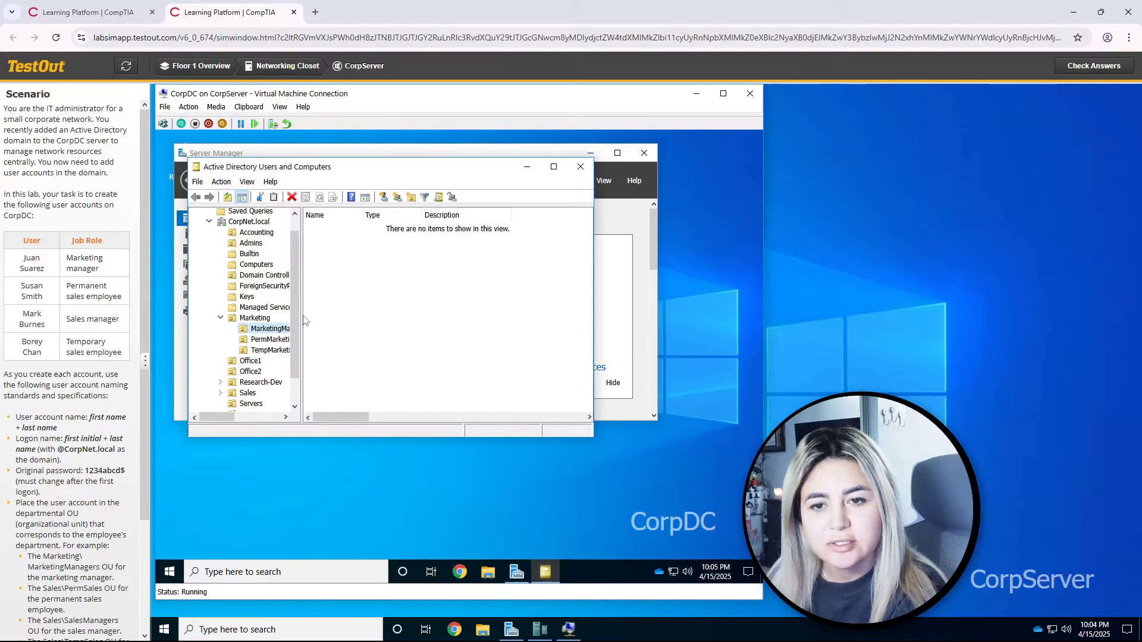
pyautogui.moveTo(225, 416); pyautogui.dragTo(238, 416)
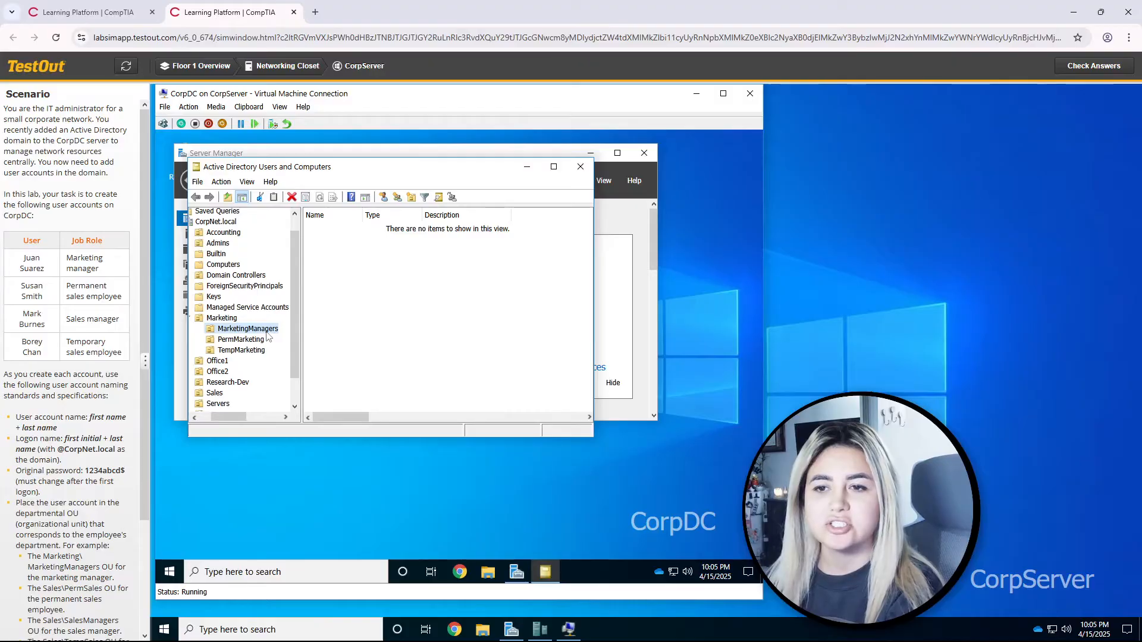
pyautogui.click(384, 198)
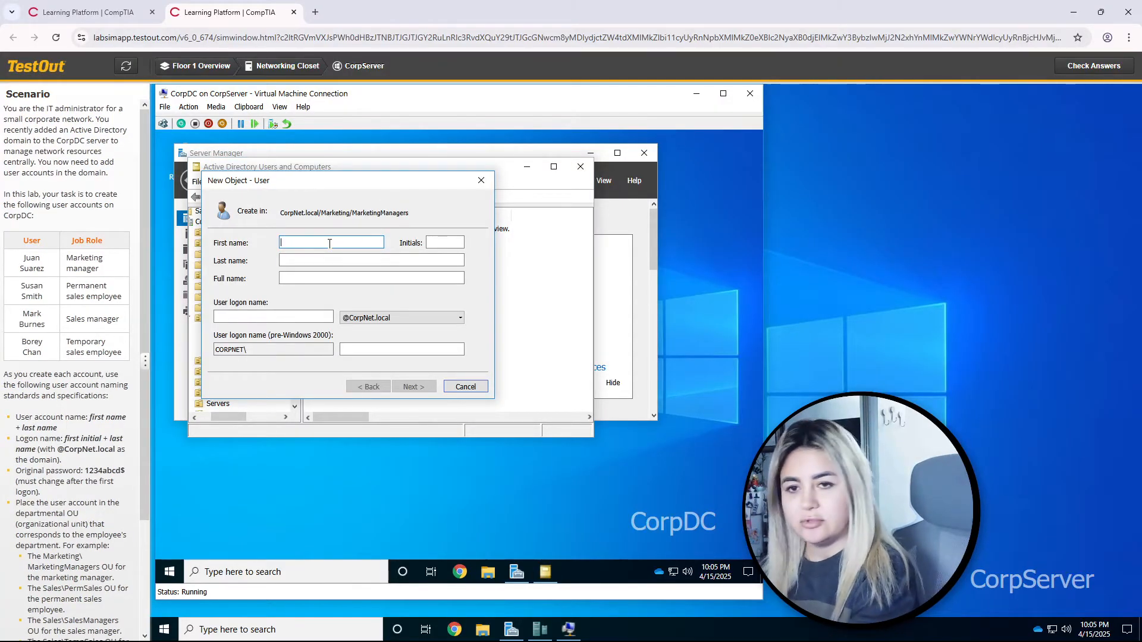
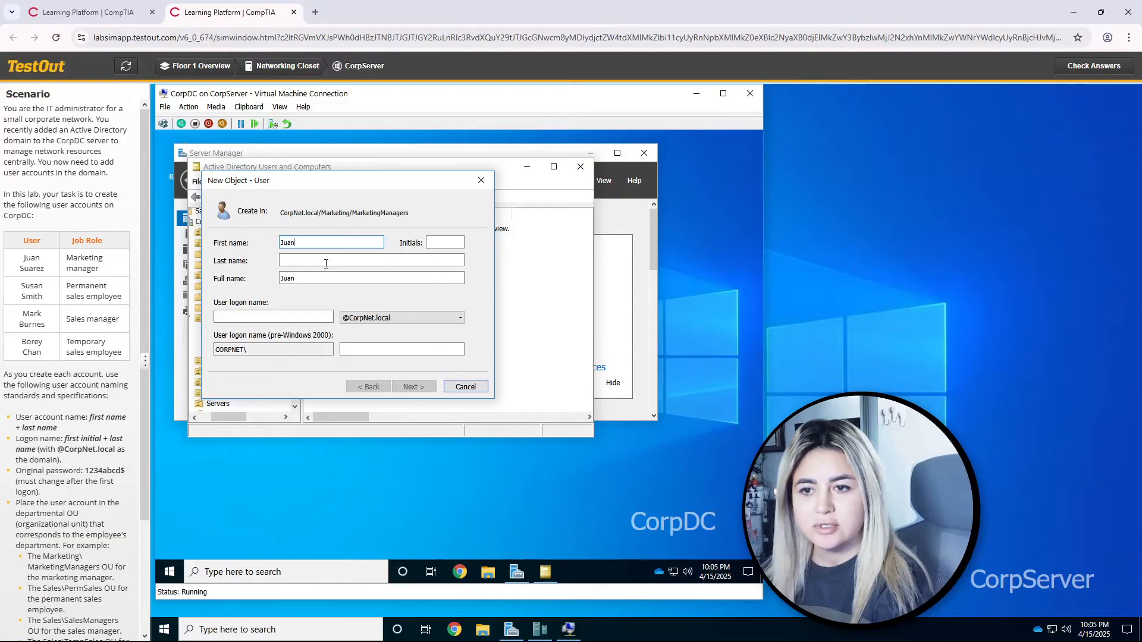
pyautogui.click(326, 261)
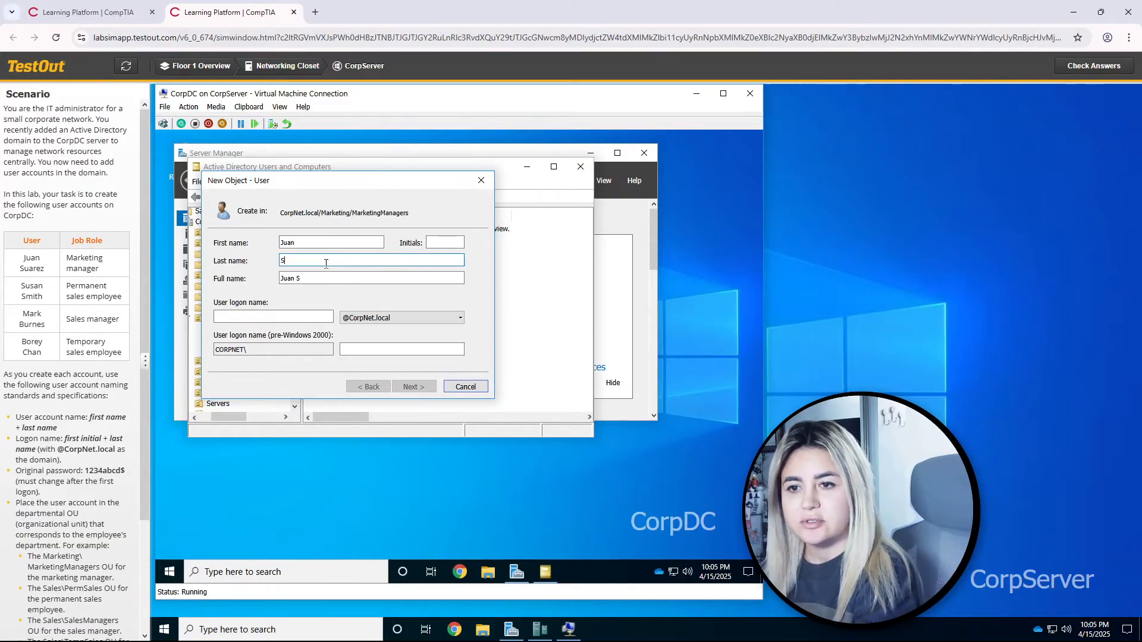
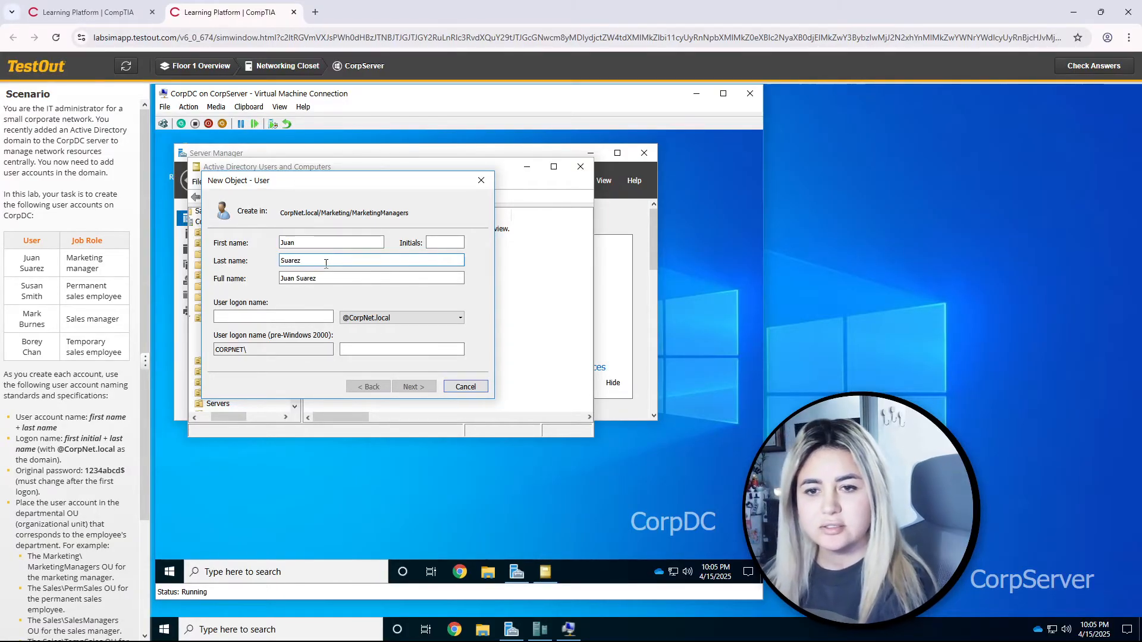
pyautogui.click(303, 317)
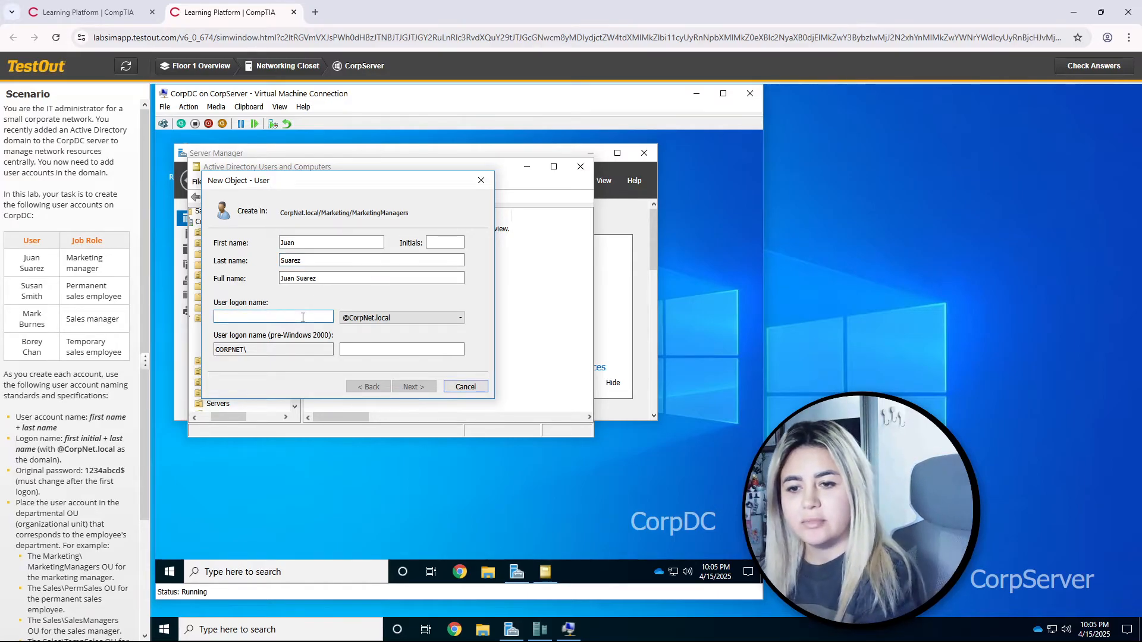
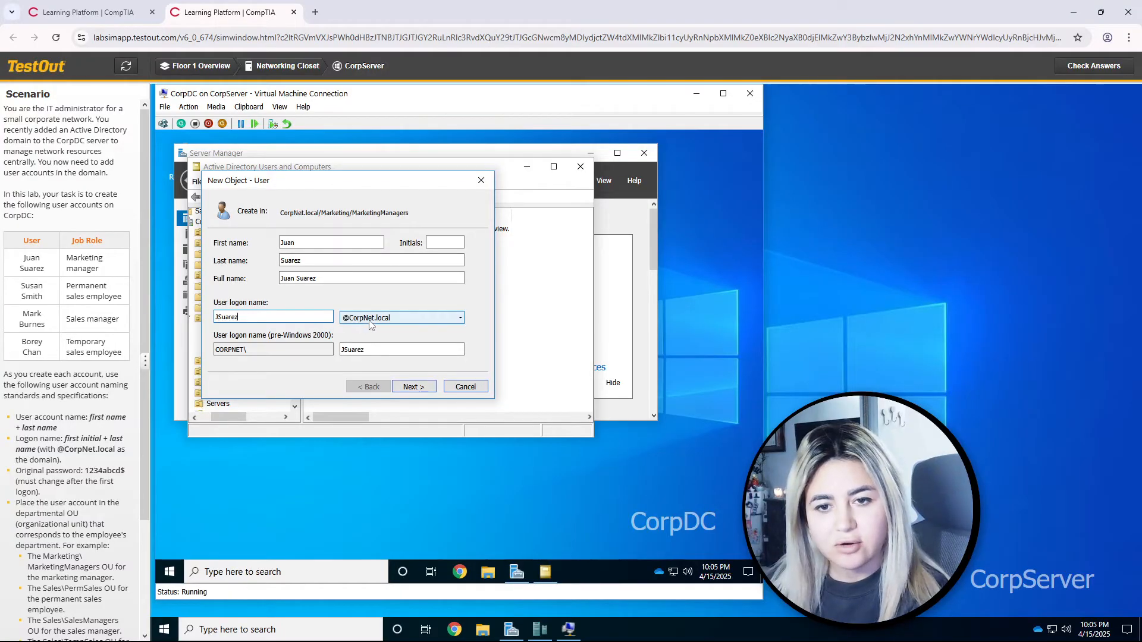
pyautogui.click(430, 388)
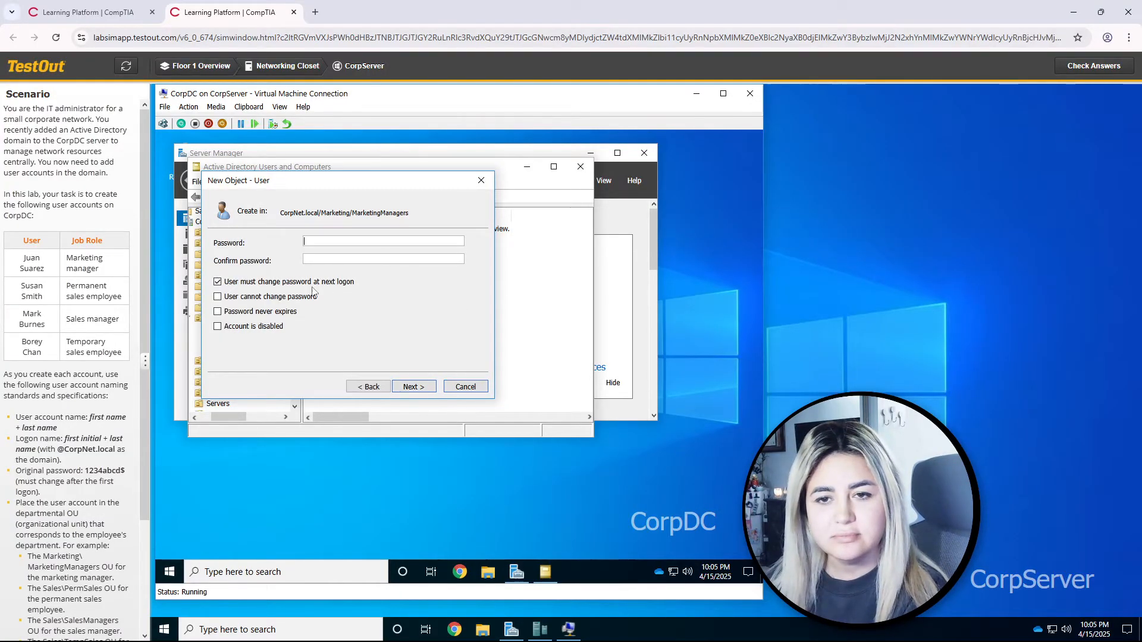
# Step: Enter and confirm the scenario's required password, continuing to the summary page
pyautogui.moveTo(86, 473); pyautogui.dragTo(125, 472)
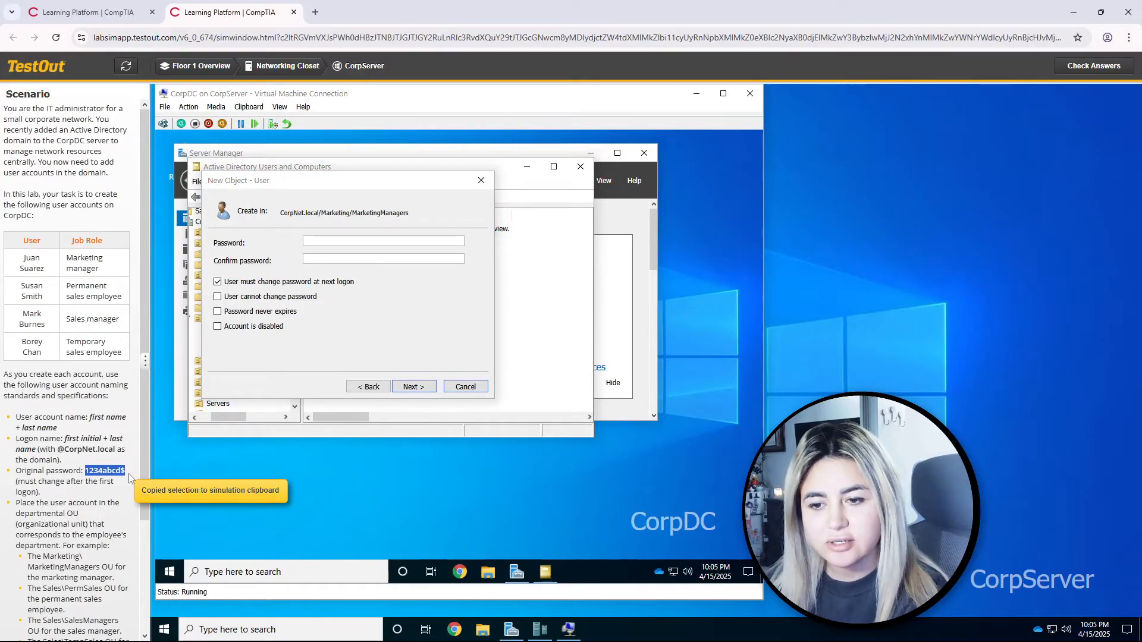
pyautogui.click(335, 254)
pyautogui.click(333, 244)
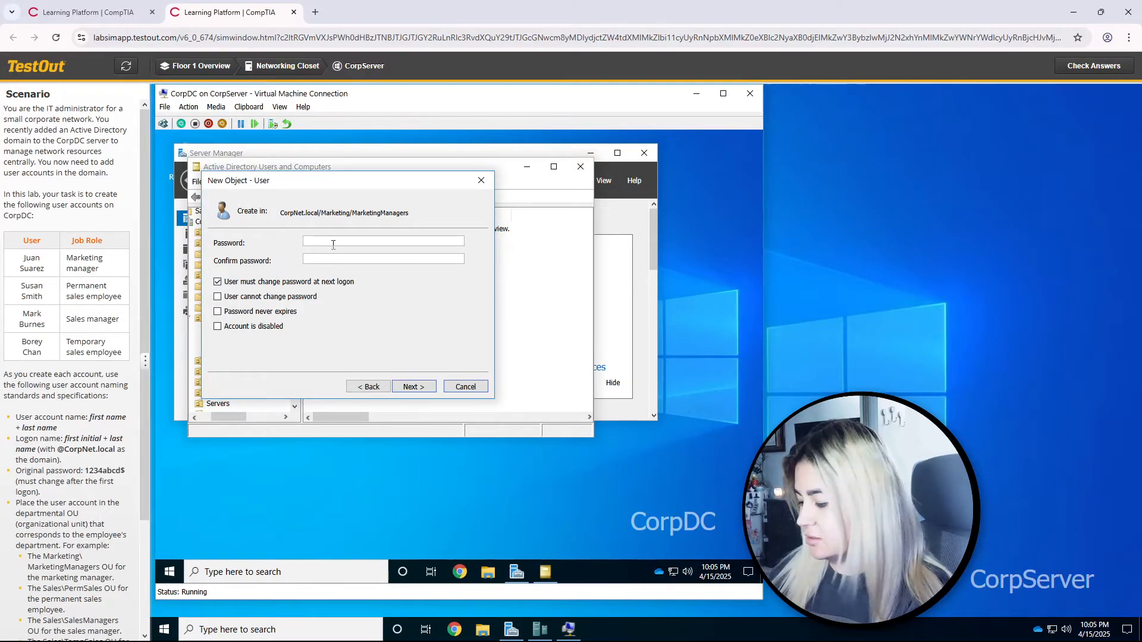
pyautogui.hotkey('ctrl', 'v')
pyautogui.press('Tab')
pyautogui.hotkey('ctrl', 'v')
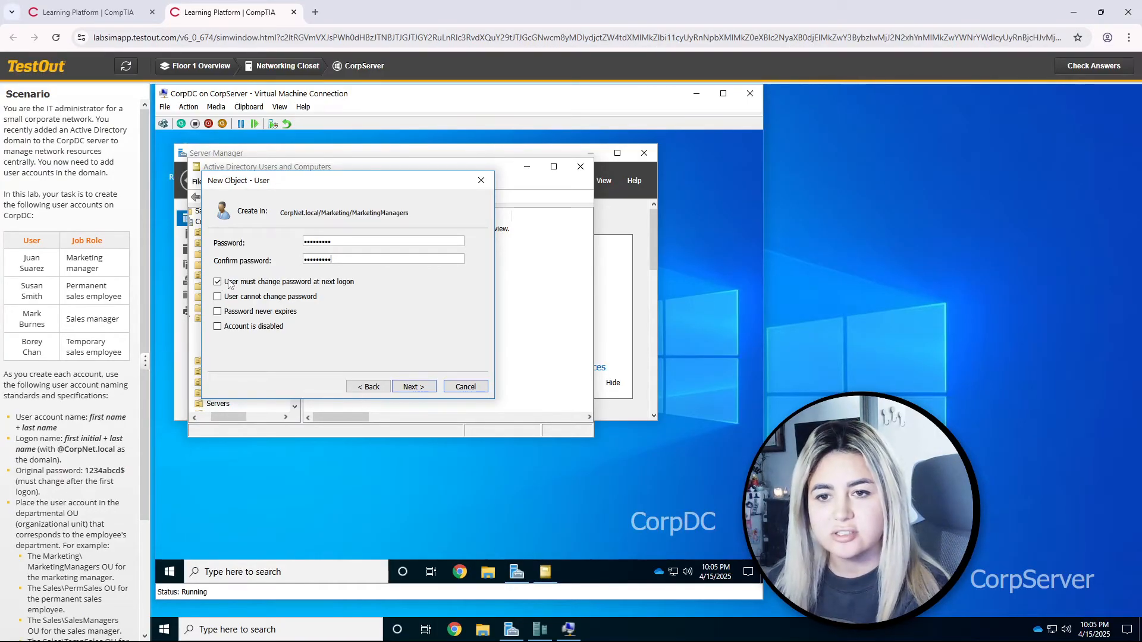
pyautogui.click(413, 386)
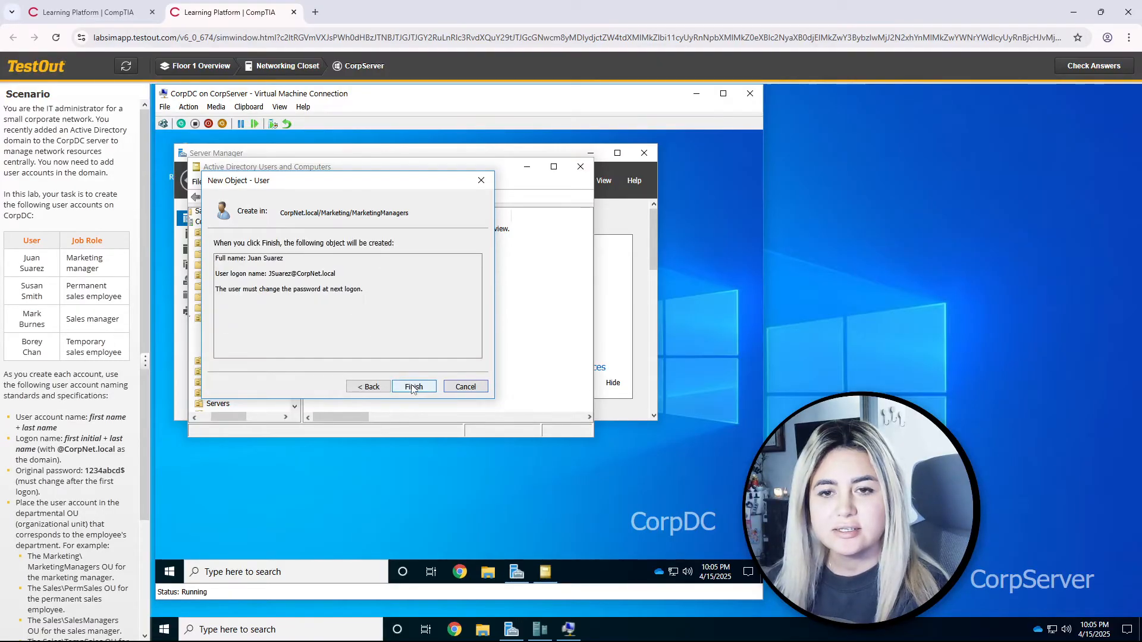
pyautogui.click(413, 388)
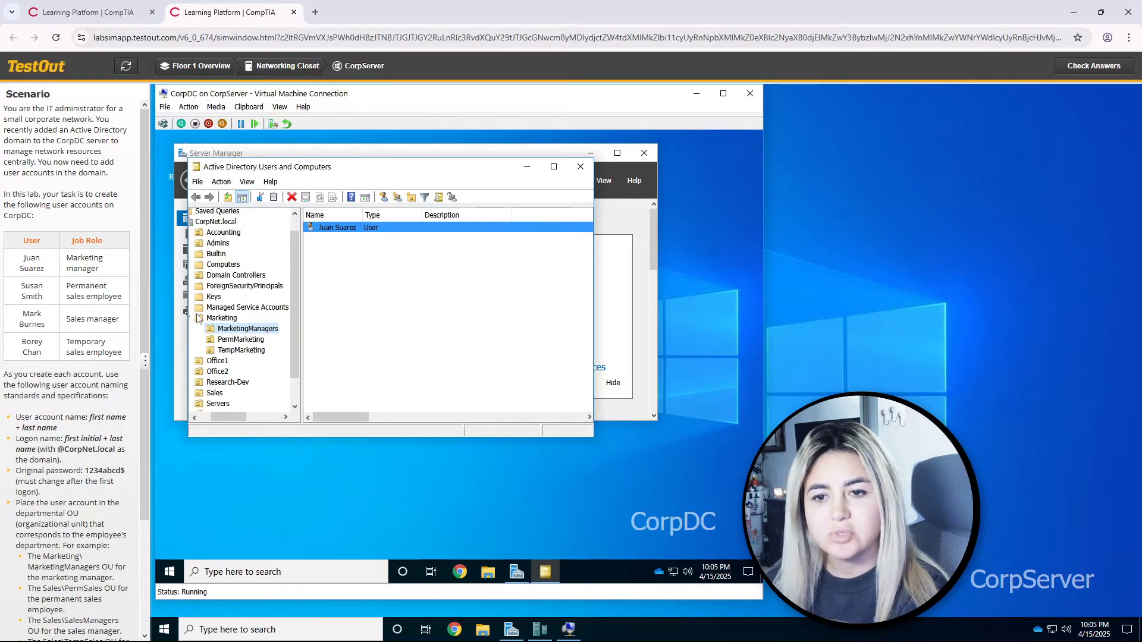
pyautogui.scroll(-1, 225, 345)
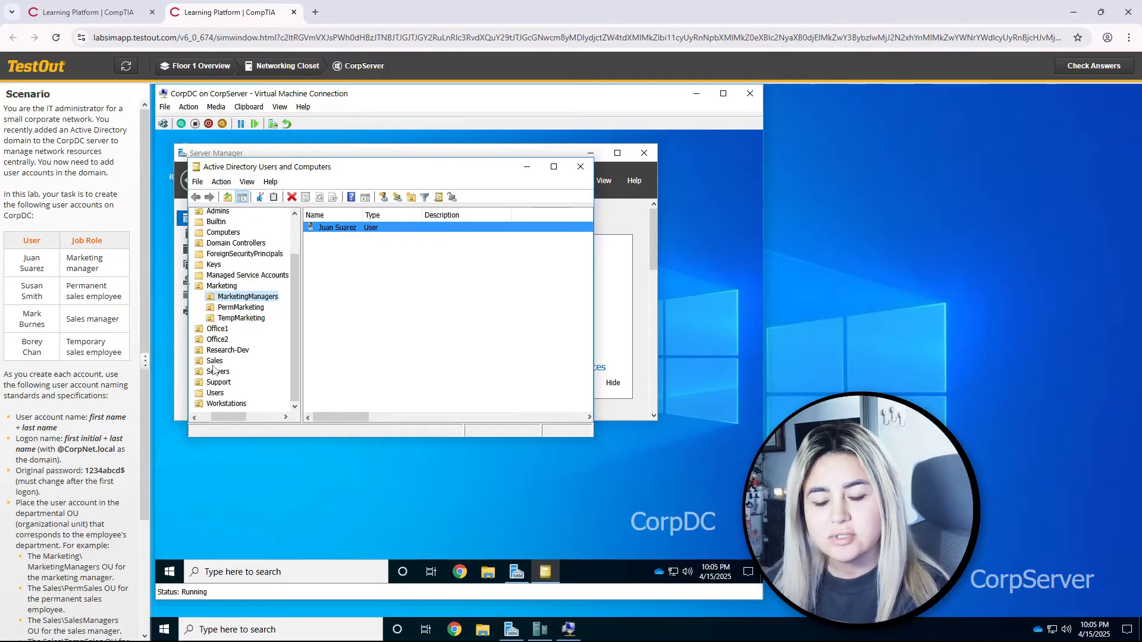
pyautogui.click(214, 361)
pyautogui.doubleClick(214, 362)
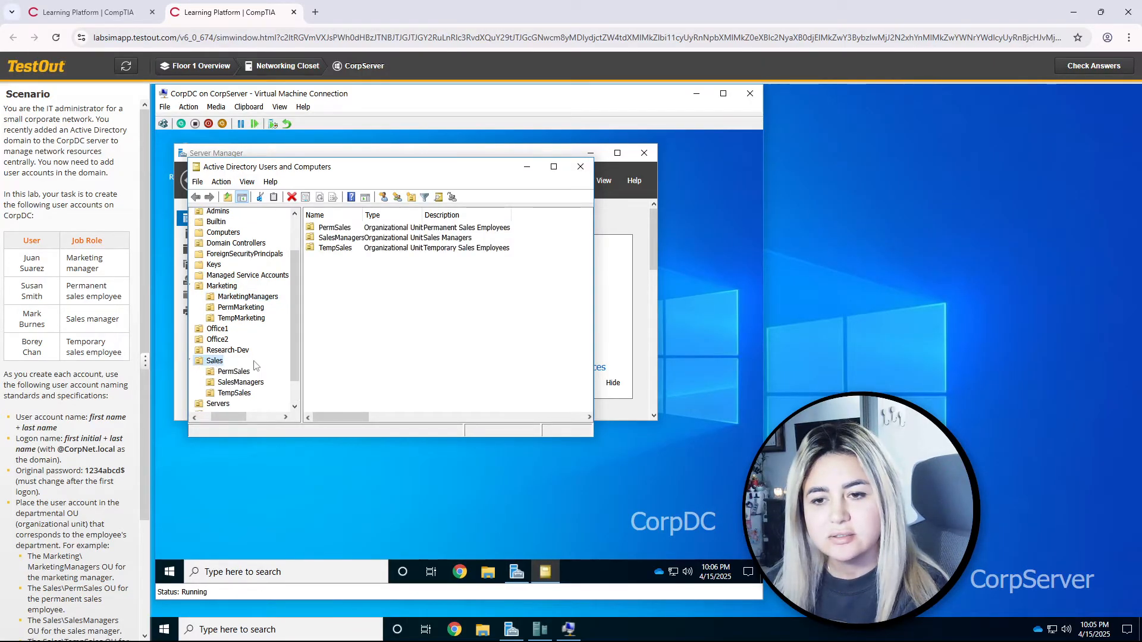
pyautogui.click(232, 372)
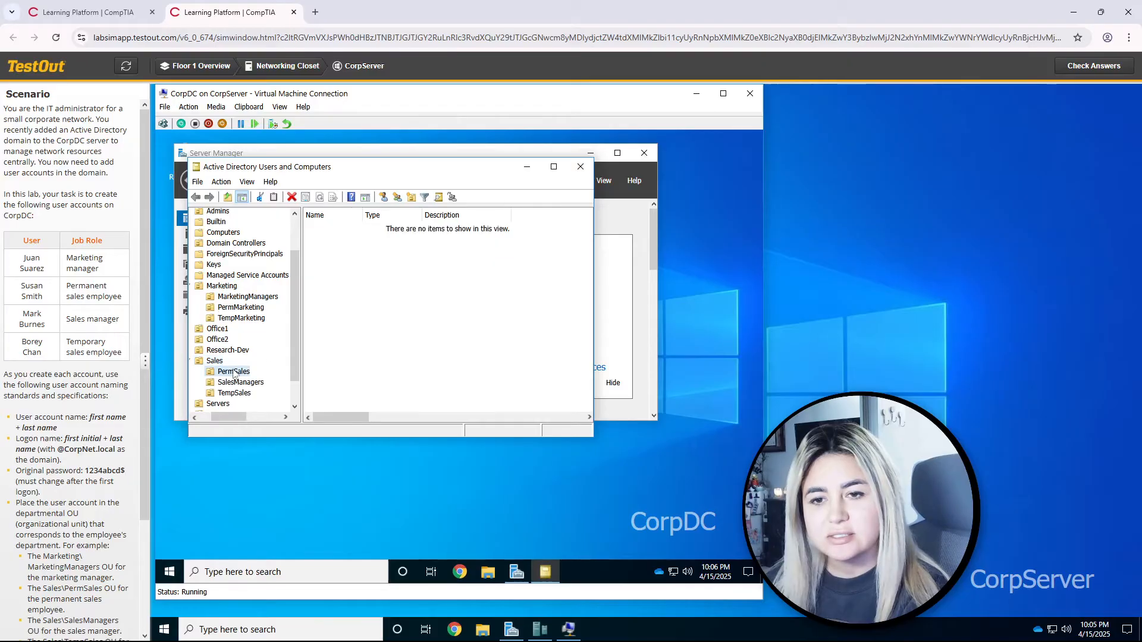
pyautogui.click(383, 199)
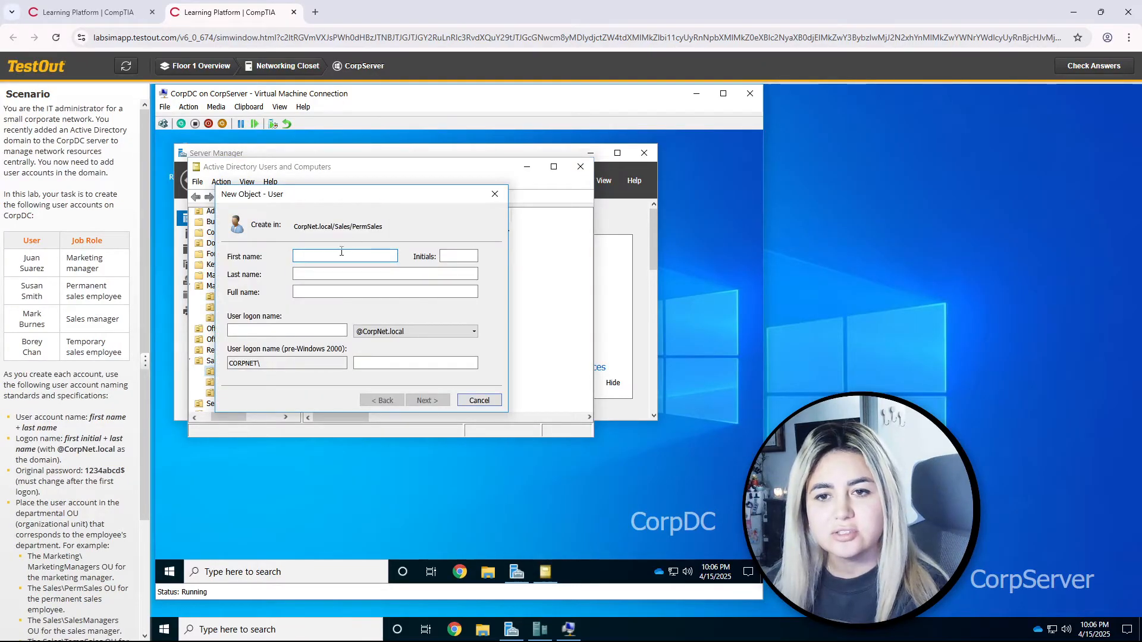
pyautogui.write('Susan')
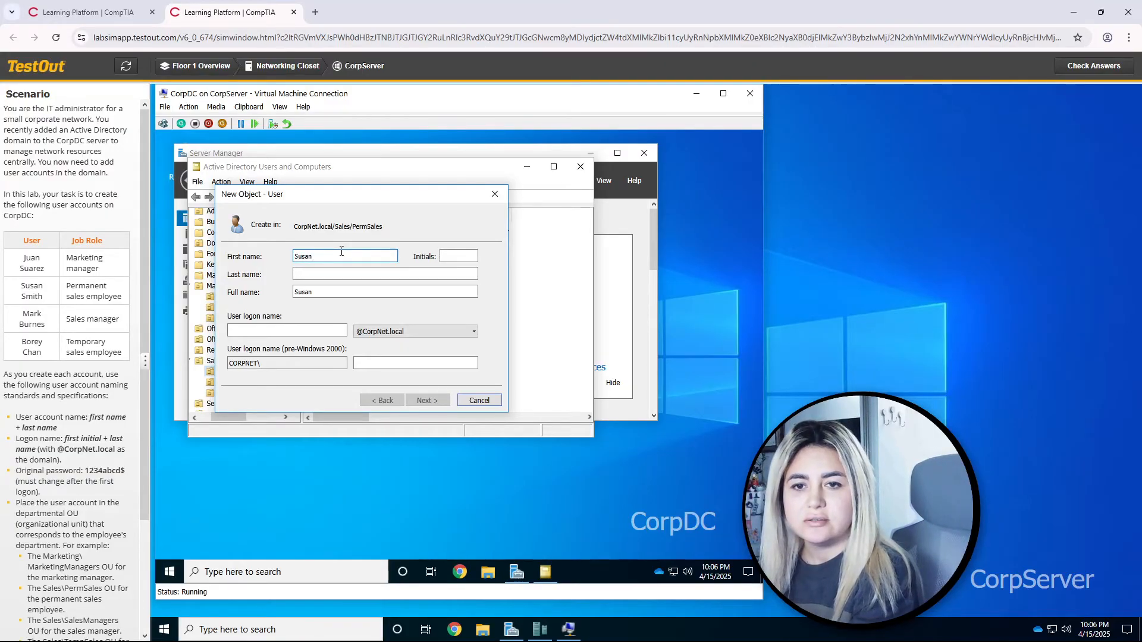
pyautogui.press('Tab')
pyautogui.press('Tab')
pyautogui.write('Sm')
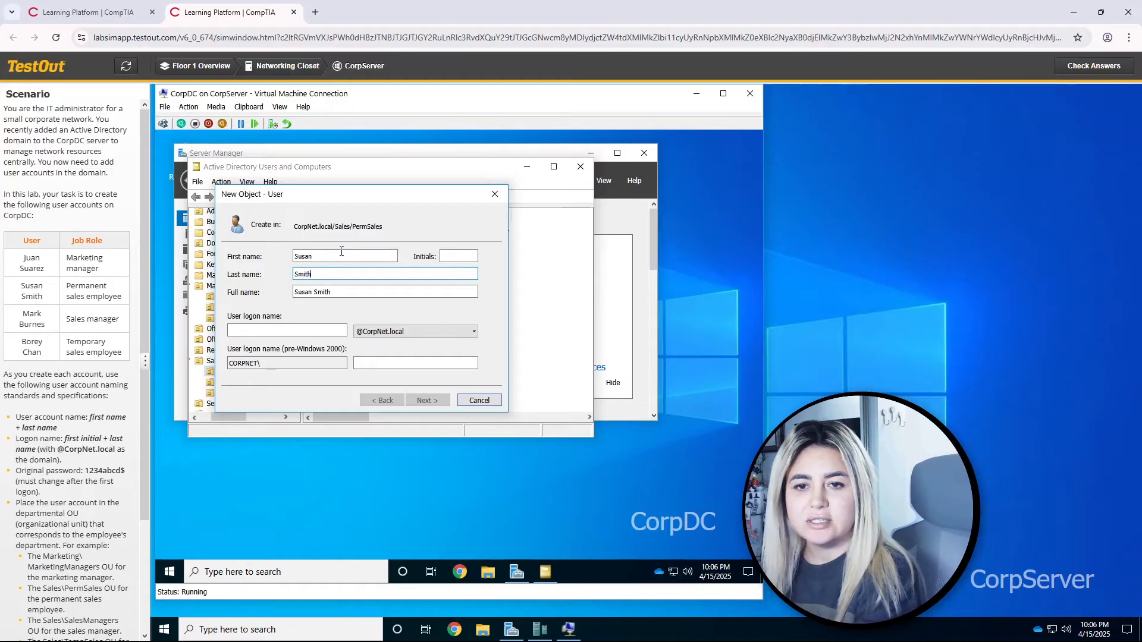
pyautogui.click(298, 336)
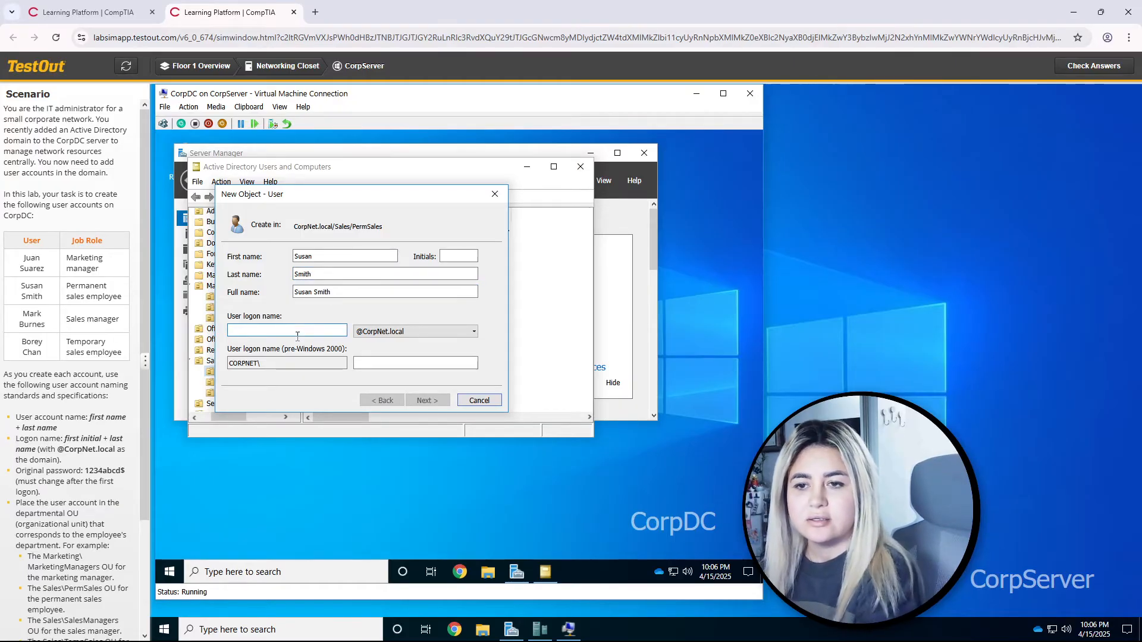
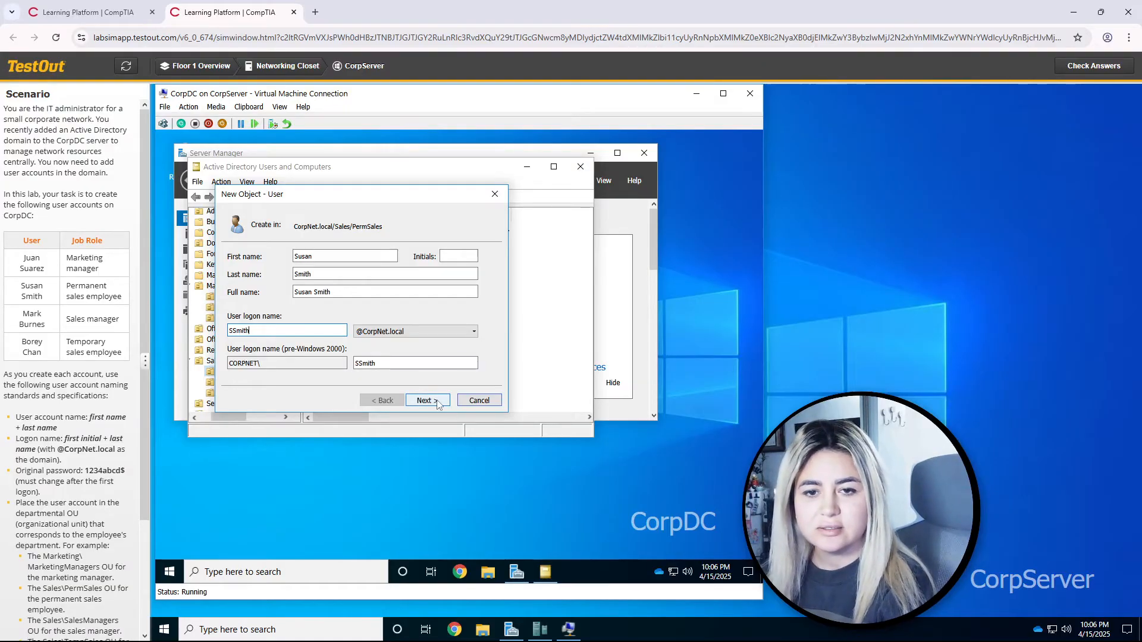
pyautogui.click(438, 405)
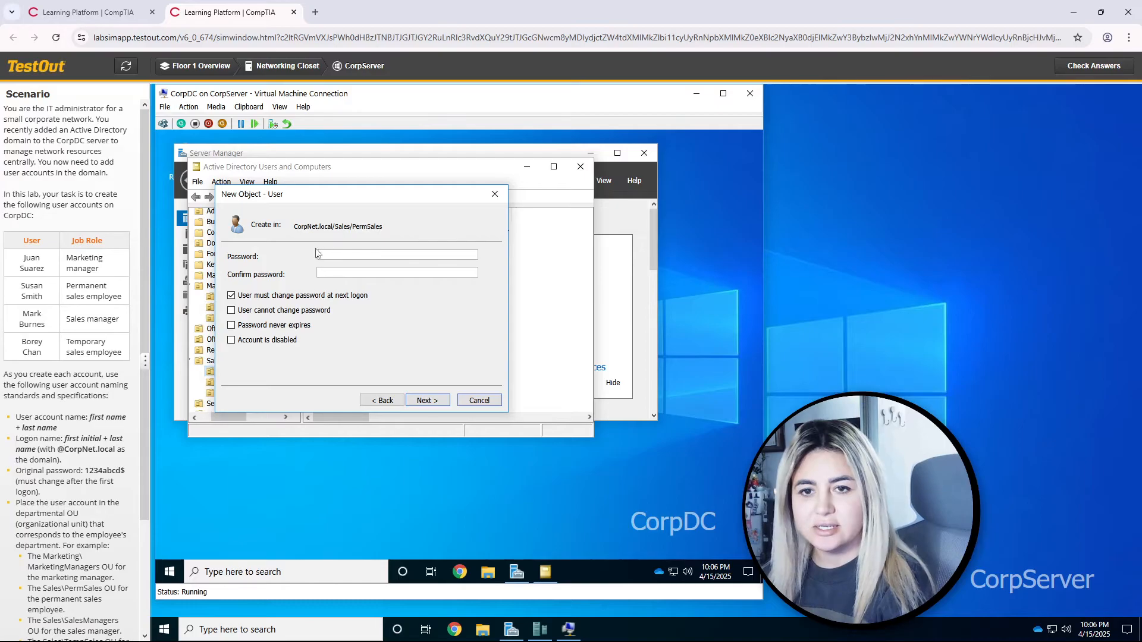
pyautogui.hotkey('ctrl', 'v')
pyautogui.hotkey('ctrl', 'v')
pyautogui.click(436, 402)
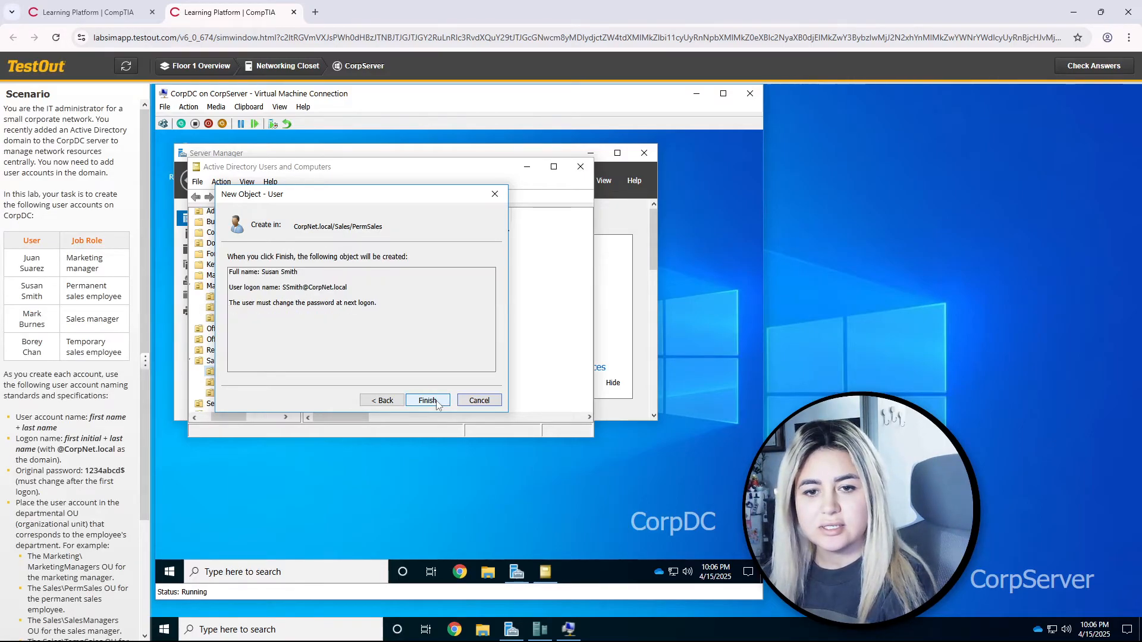
pyautogui.click(427, 400)
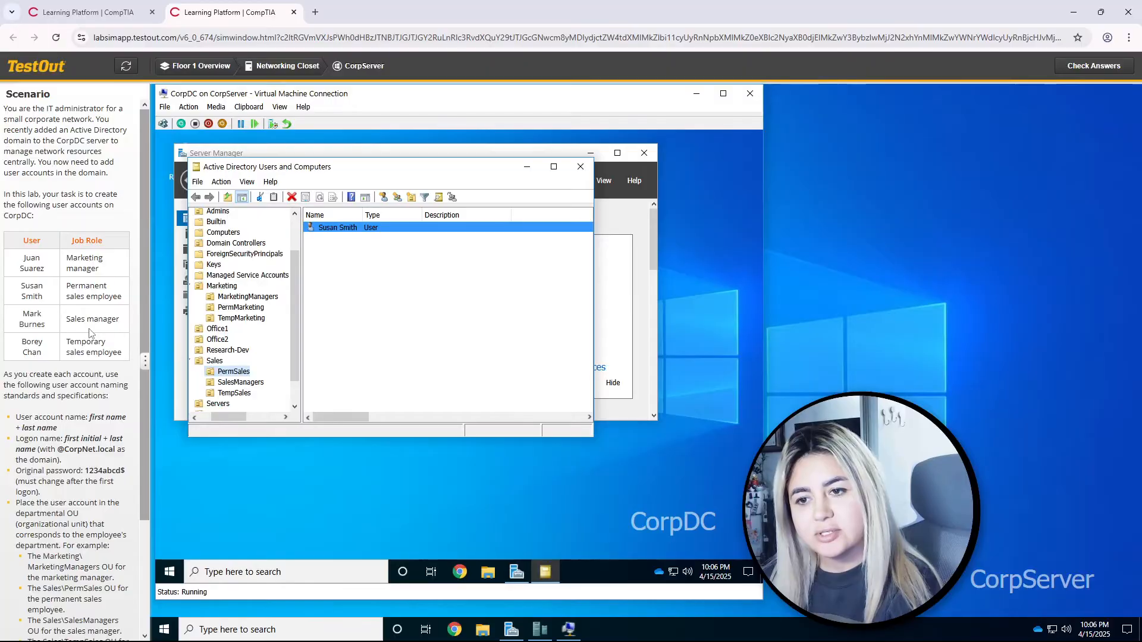
pyautogui.click(235, 383)
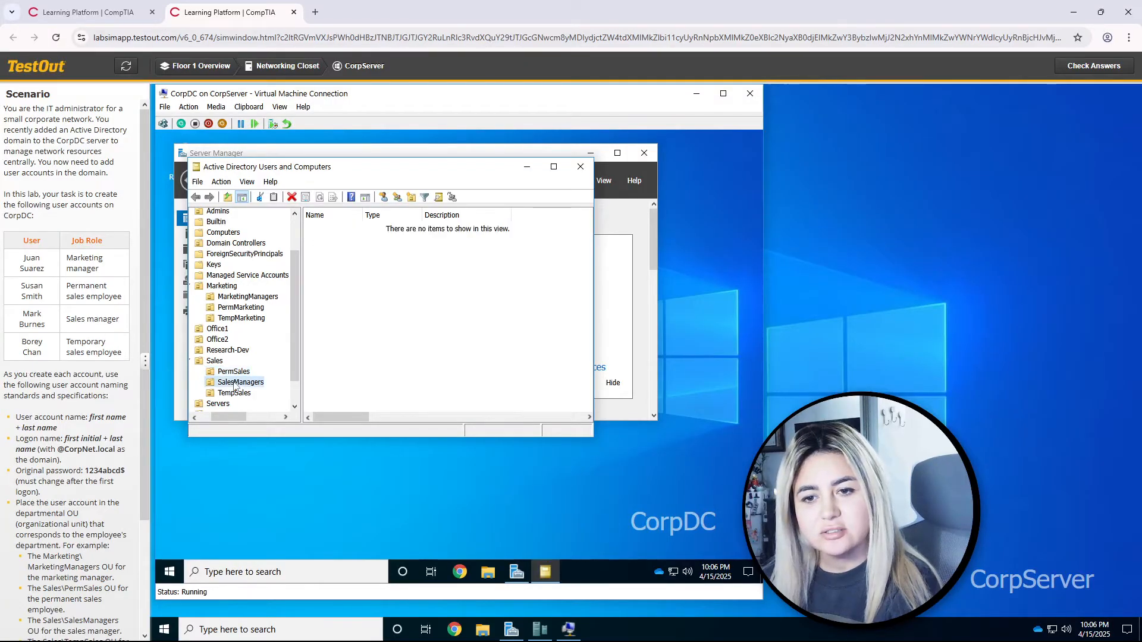
pyautogui.click(383, 198)
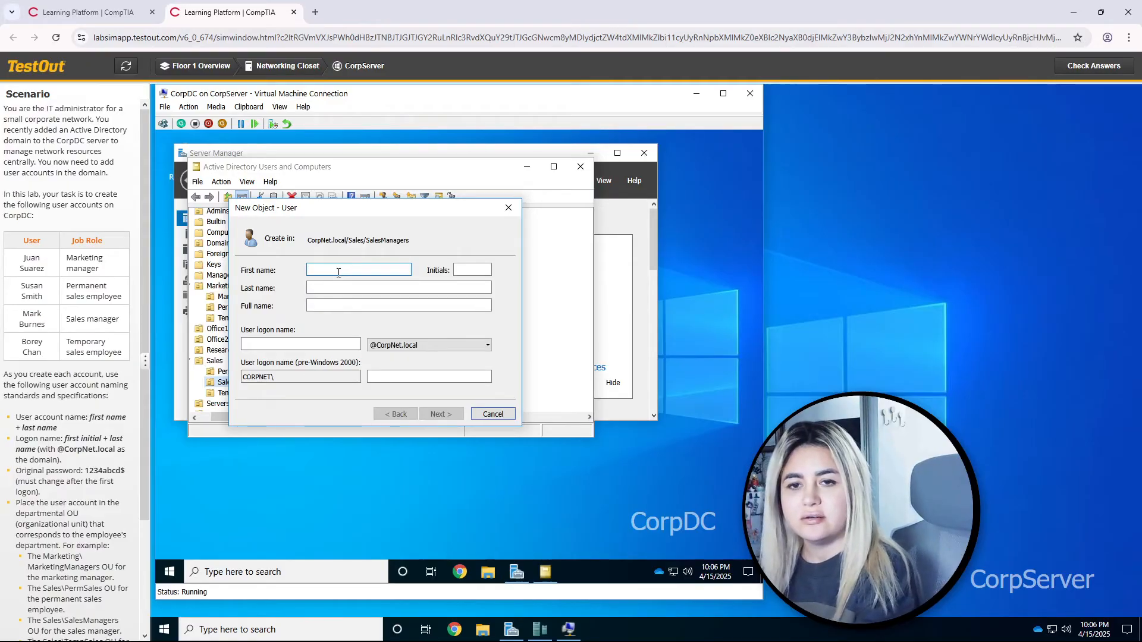
pyautogui.press('Tab')
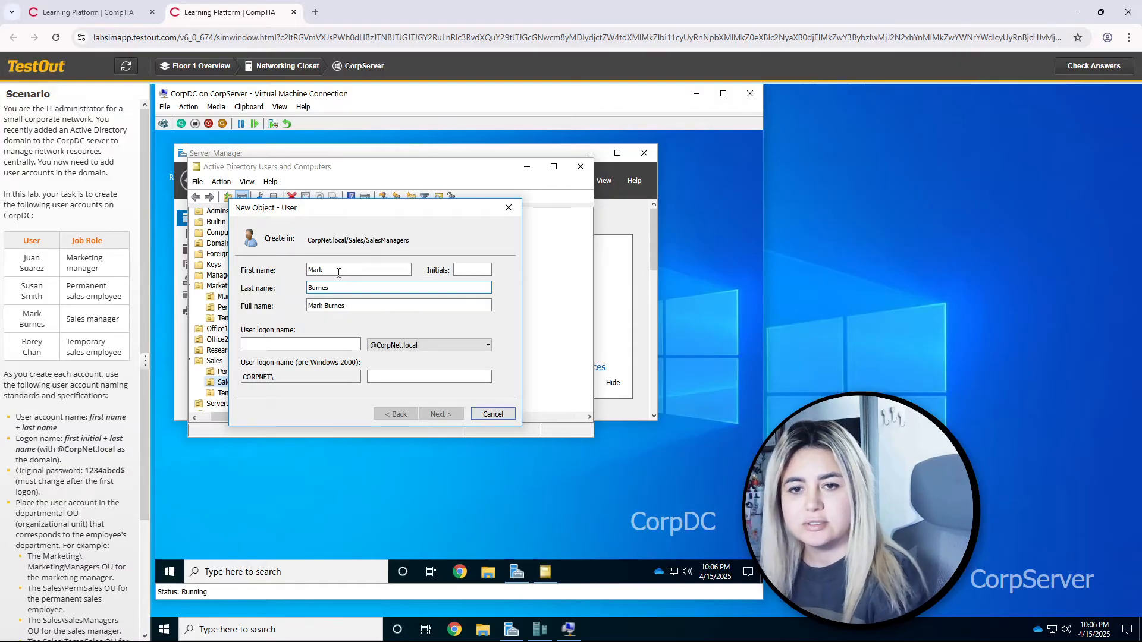
pyautogui.click(300, 343)
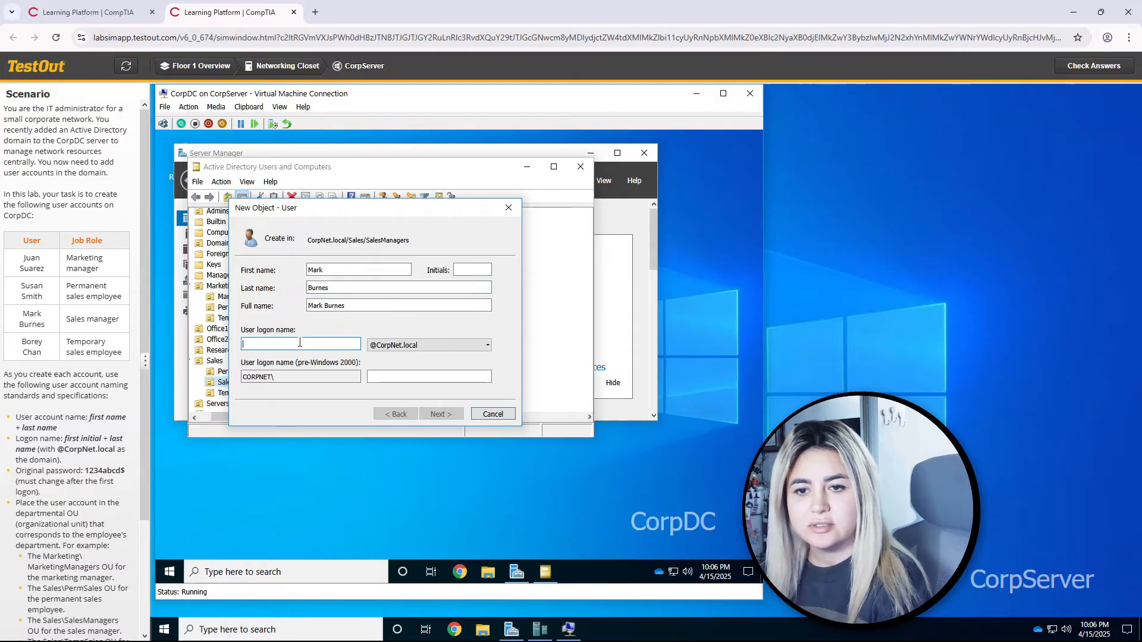
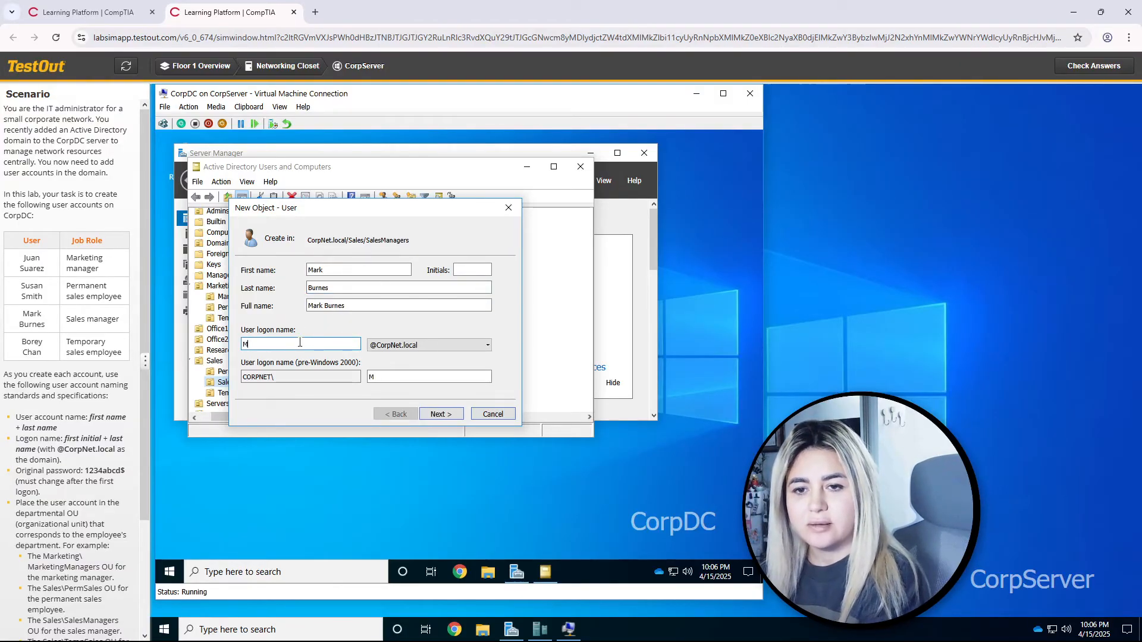
pyautogui.click(452, 415)
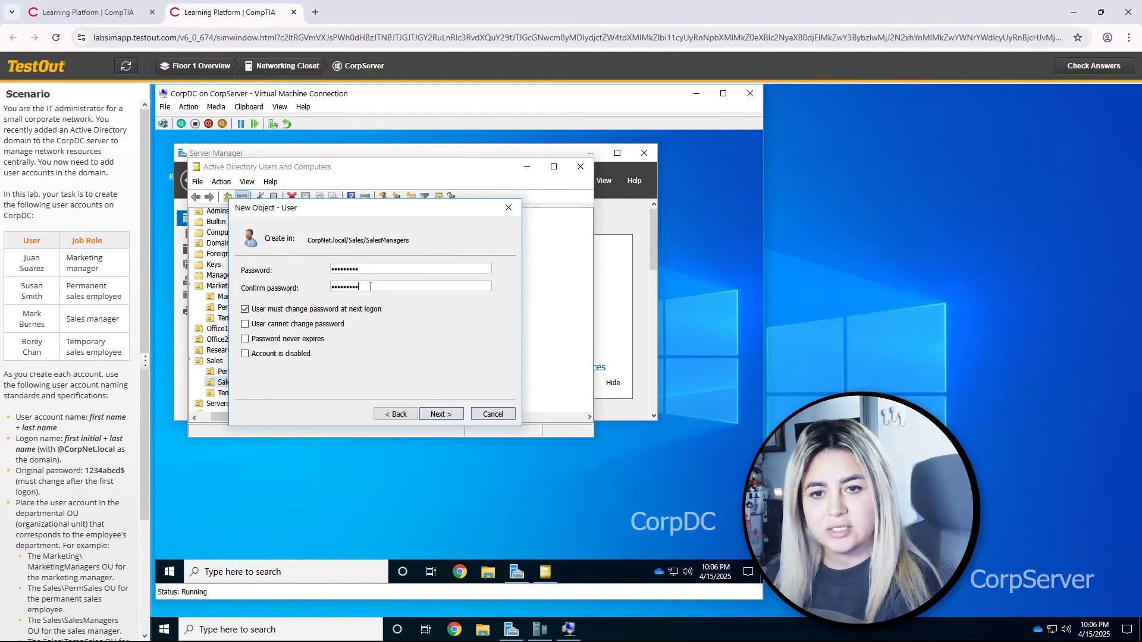
pyautogui.click(440, 416)
pyautogui.click(441, 415)
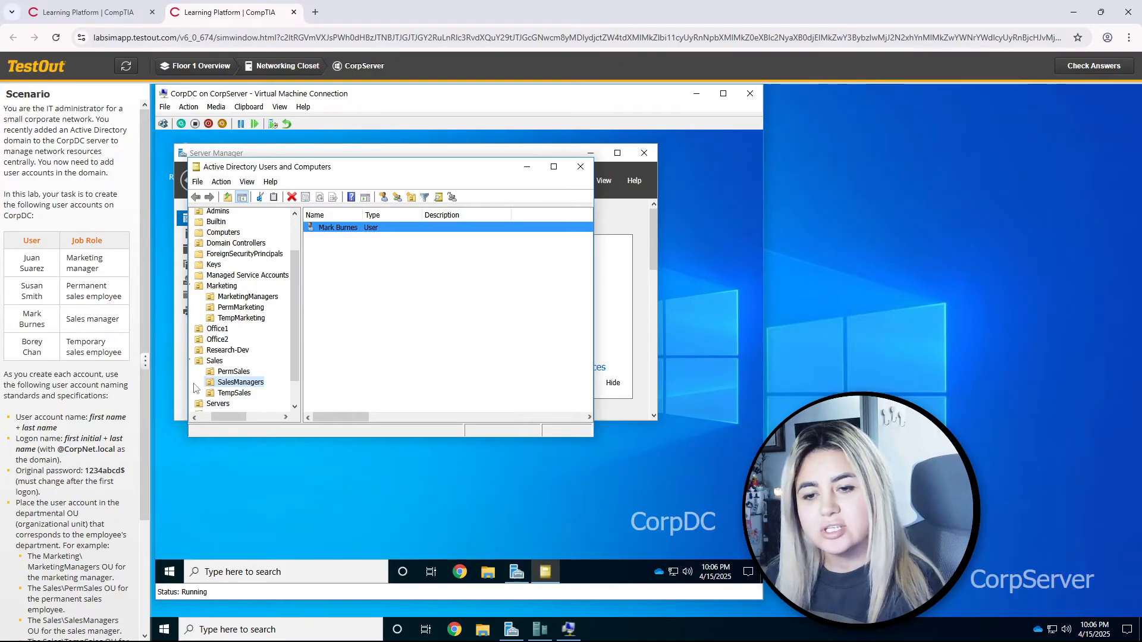
pyautogui.click(238, 393)
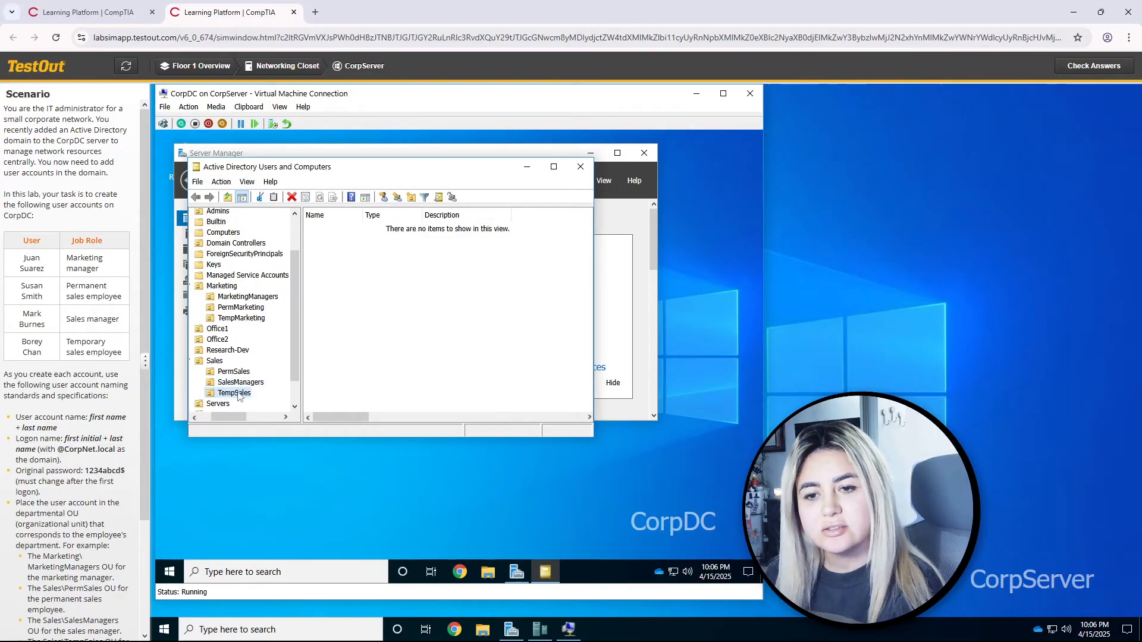
pyautogui.click(384, 197)
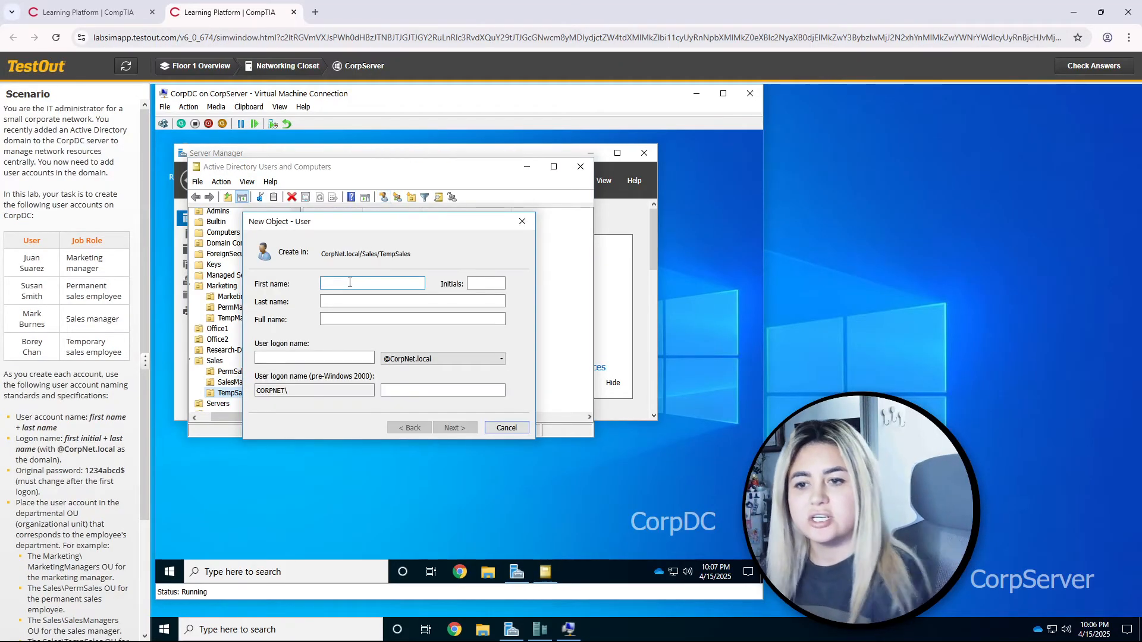
pyautogui.write('Borey')
pyautogui.press('Tab')
pyautogui.write('C')
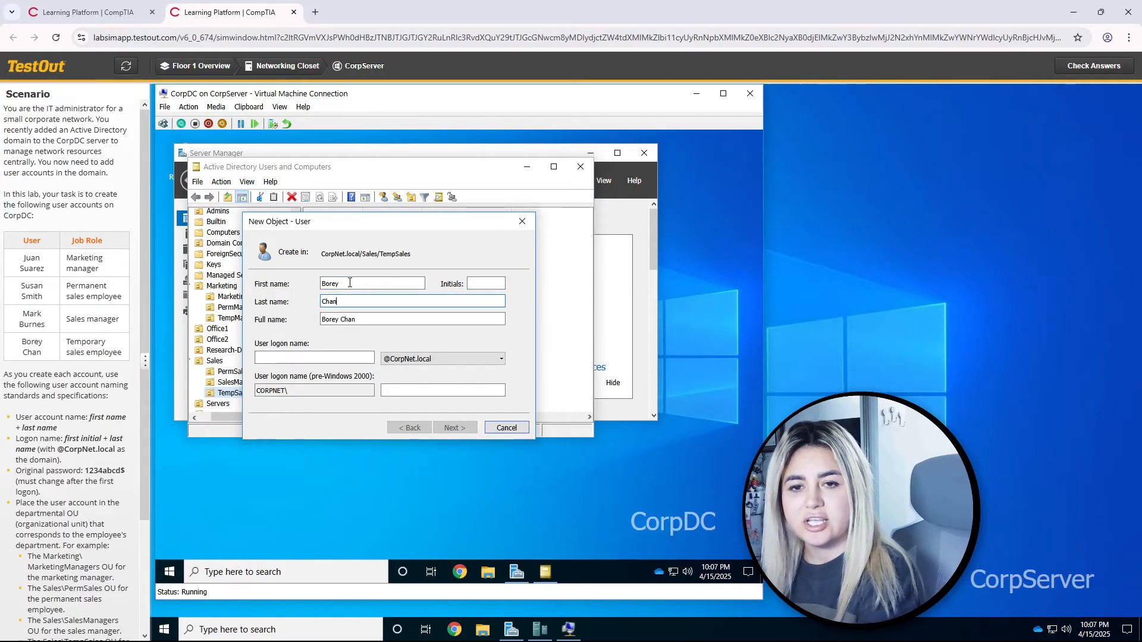
pyautogui.click(335, 354)
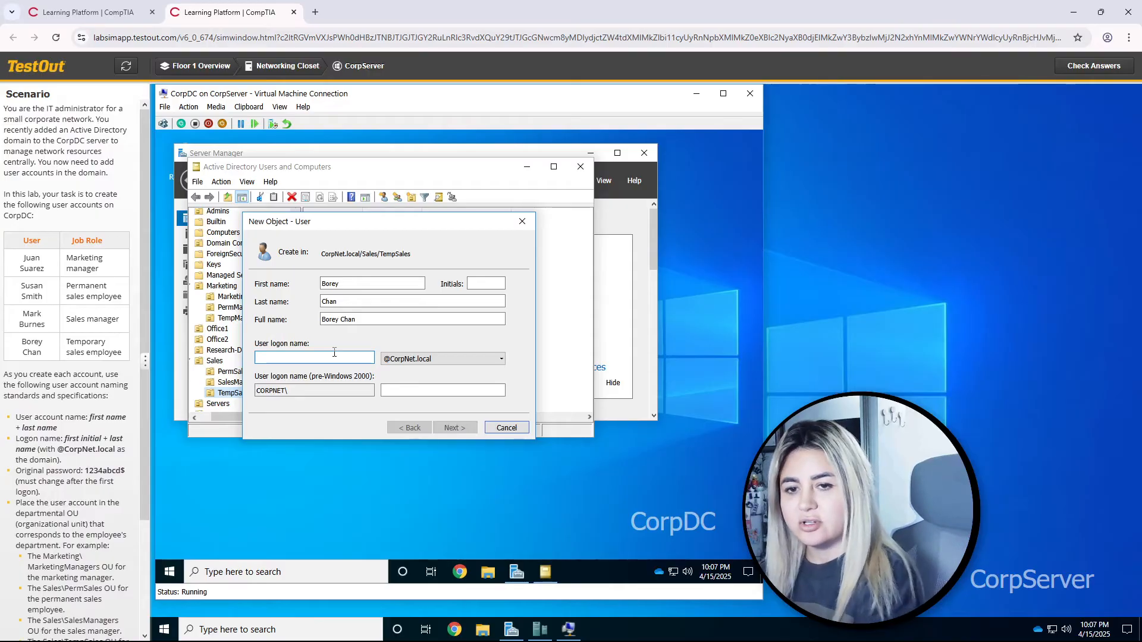
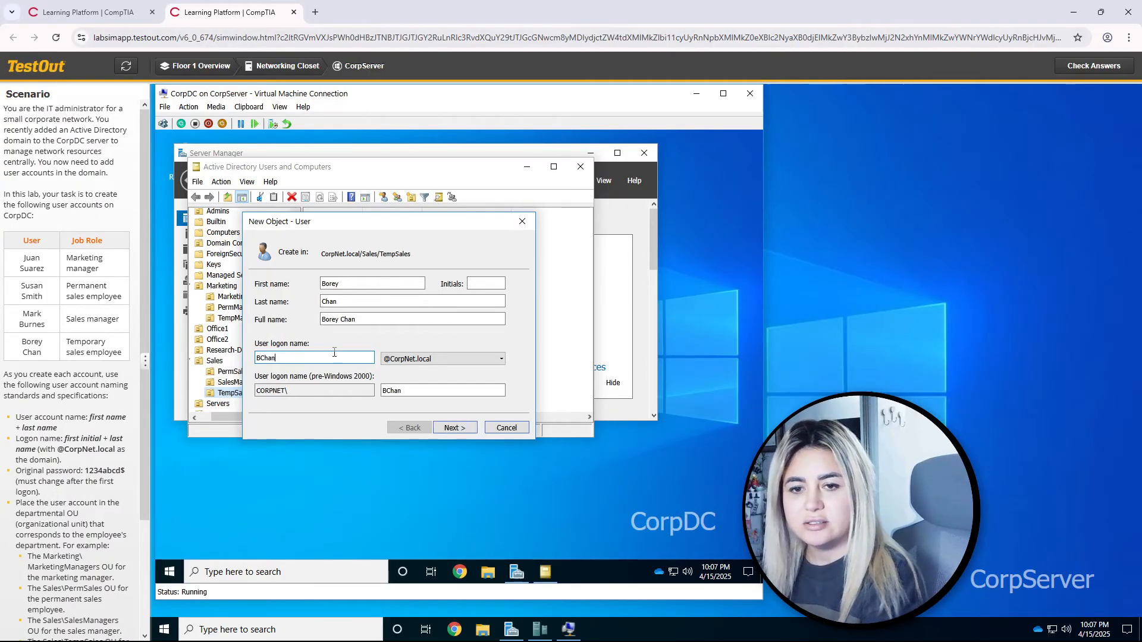
pyautogui.click(455, 428)
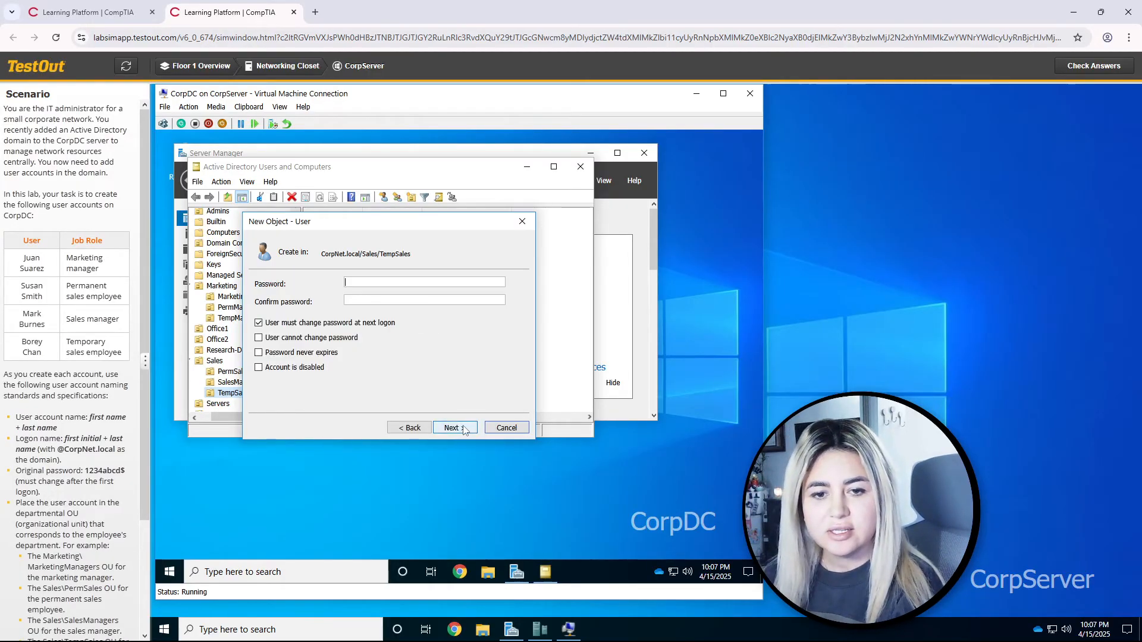
pyautogui.write('1234abcd$')
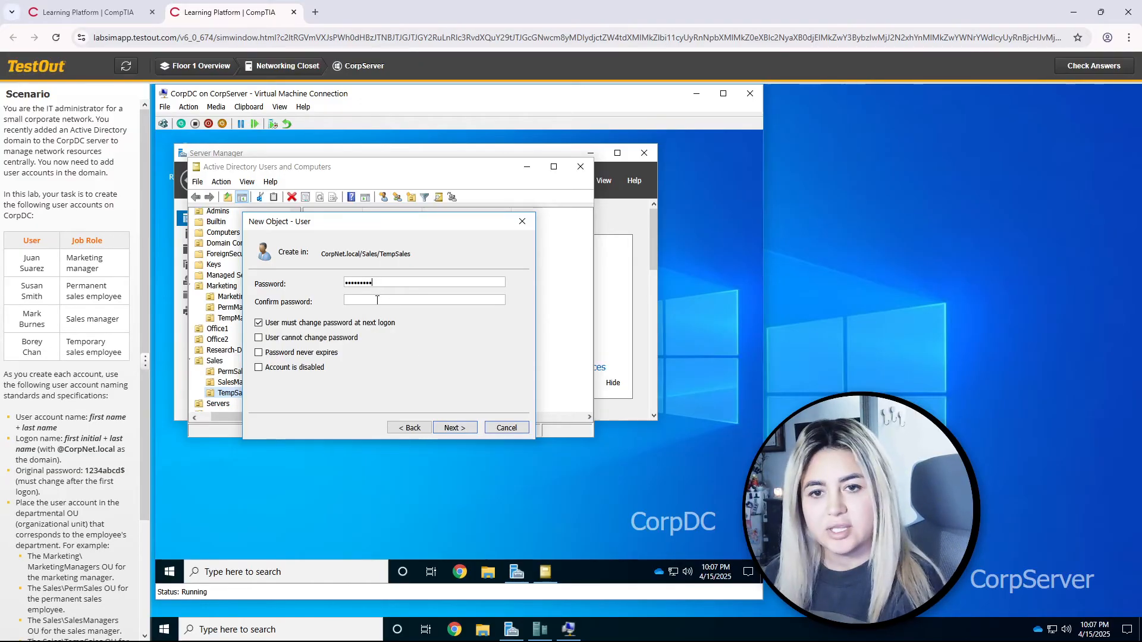
pyautogui.write('1234abcd$')
pyautogui.click(450, 428)
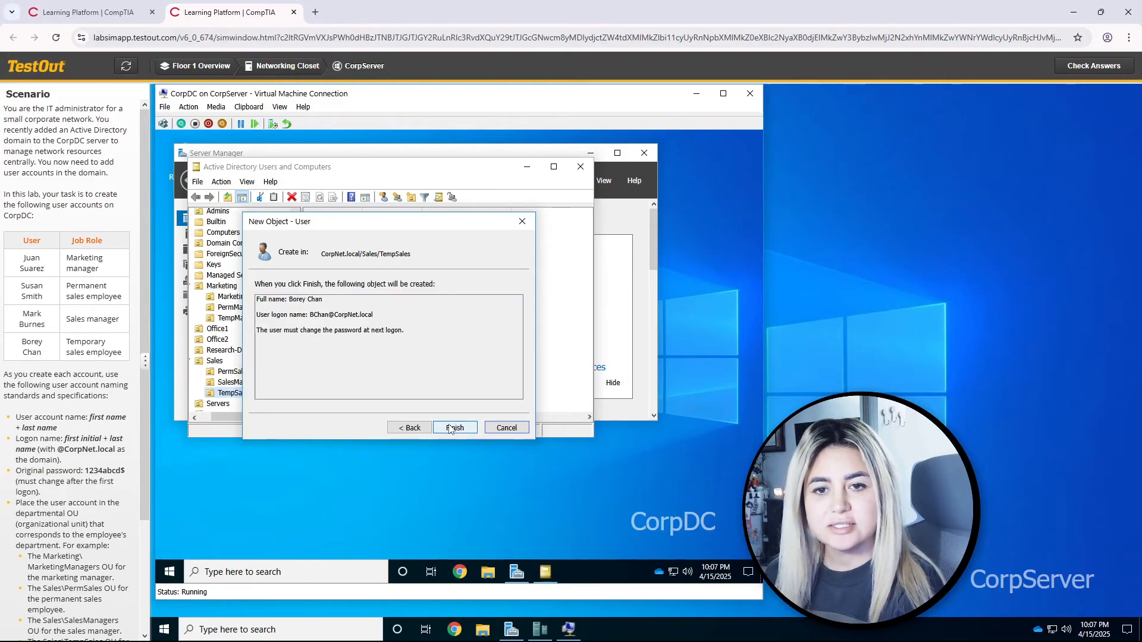
pyautogui.click(453, 428)
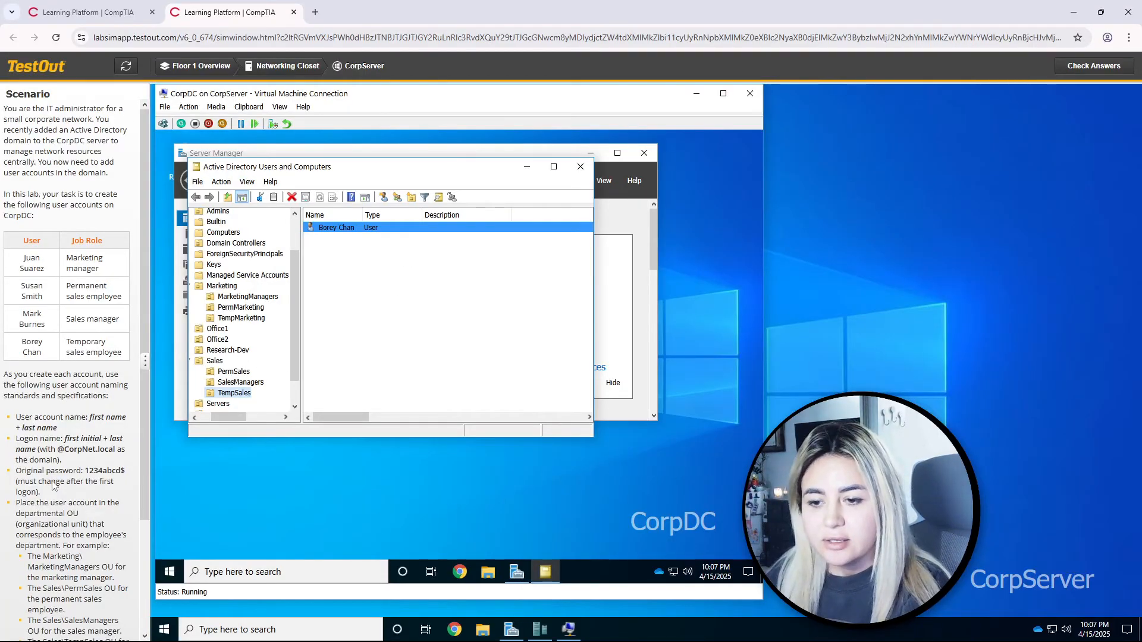
pyautogui.scroll(-2, 55, 486)
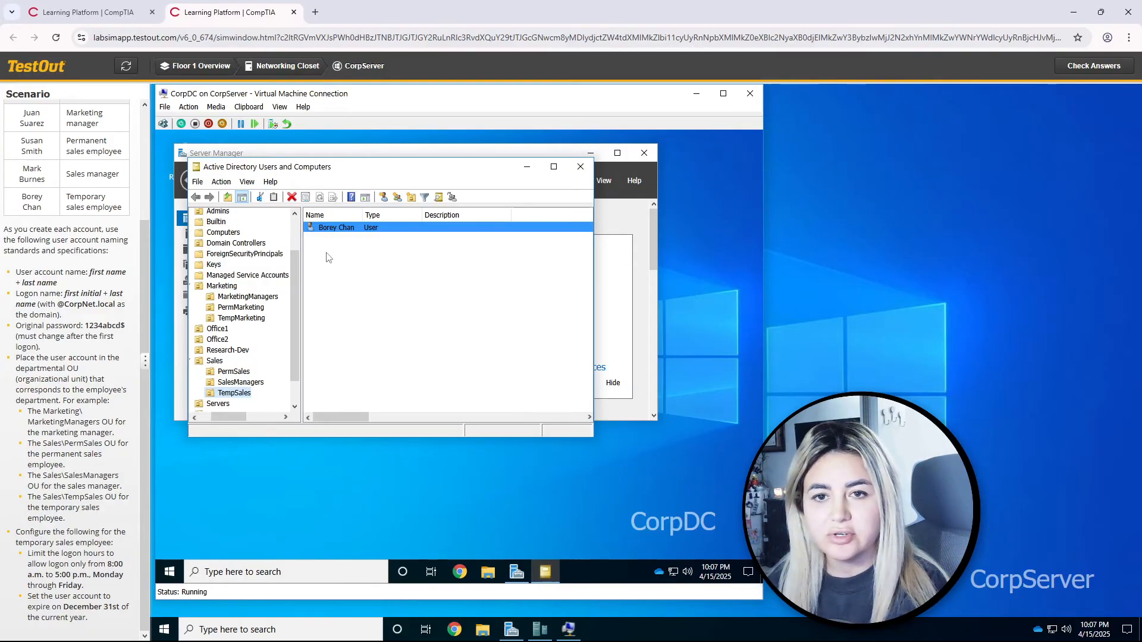
pyautogui.rightClick(337, 234)
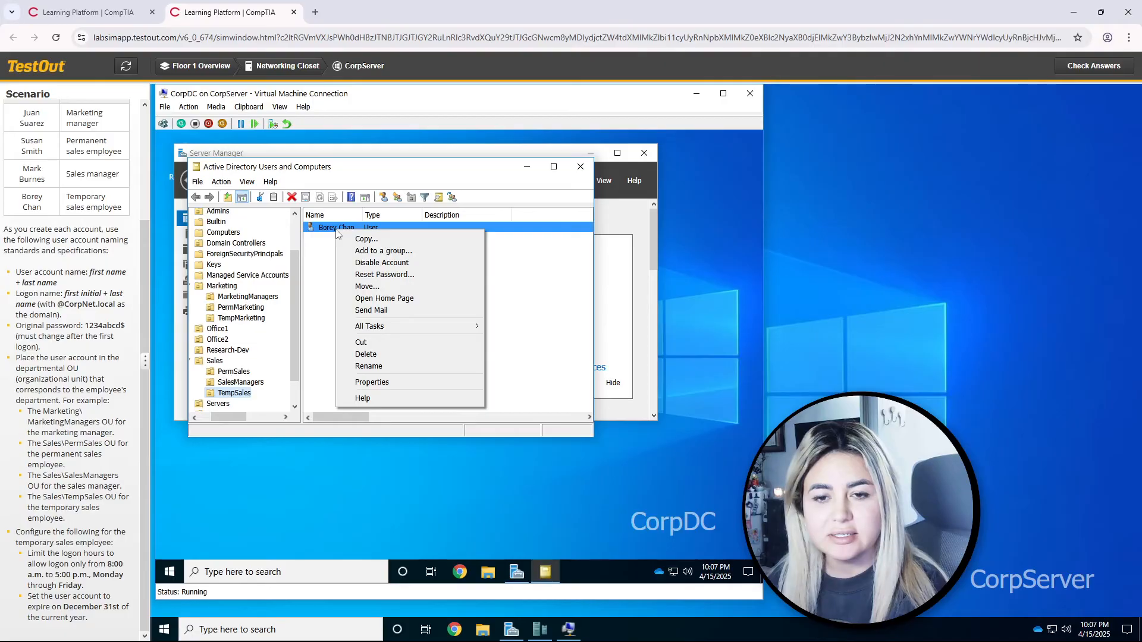
pyautogui.click(373, 383)
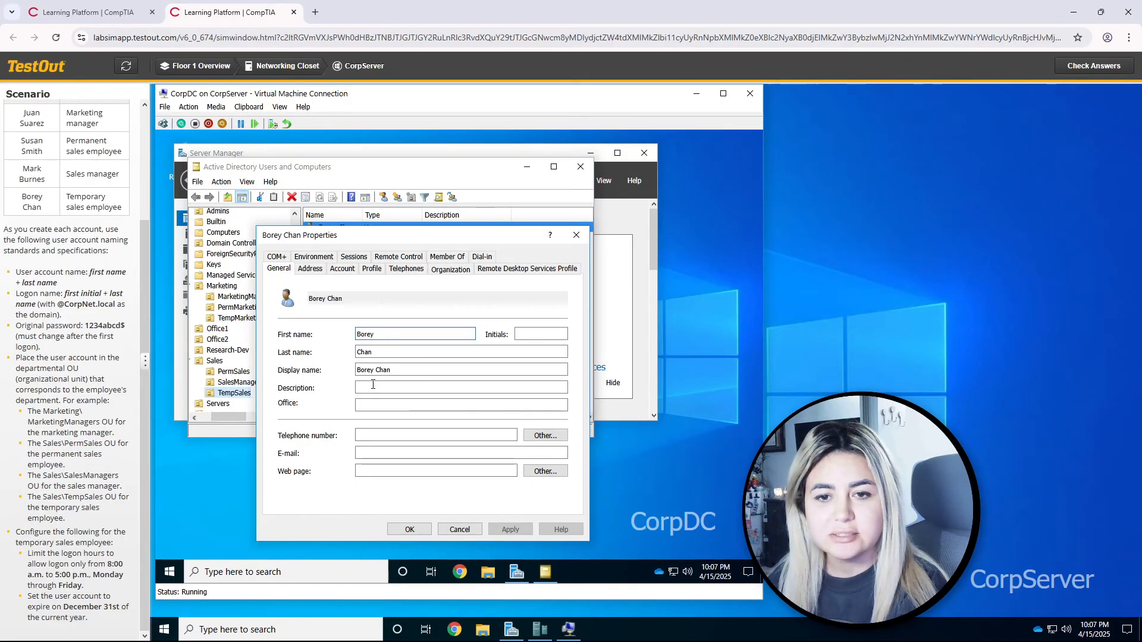
pyautogui.moveTo(372, 234); pyautogui.dragTo(333, 153)
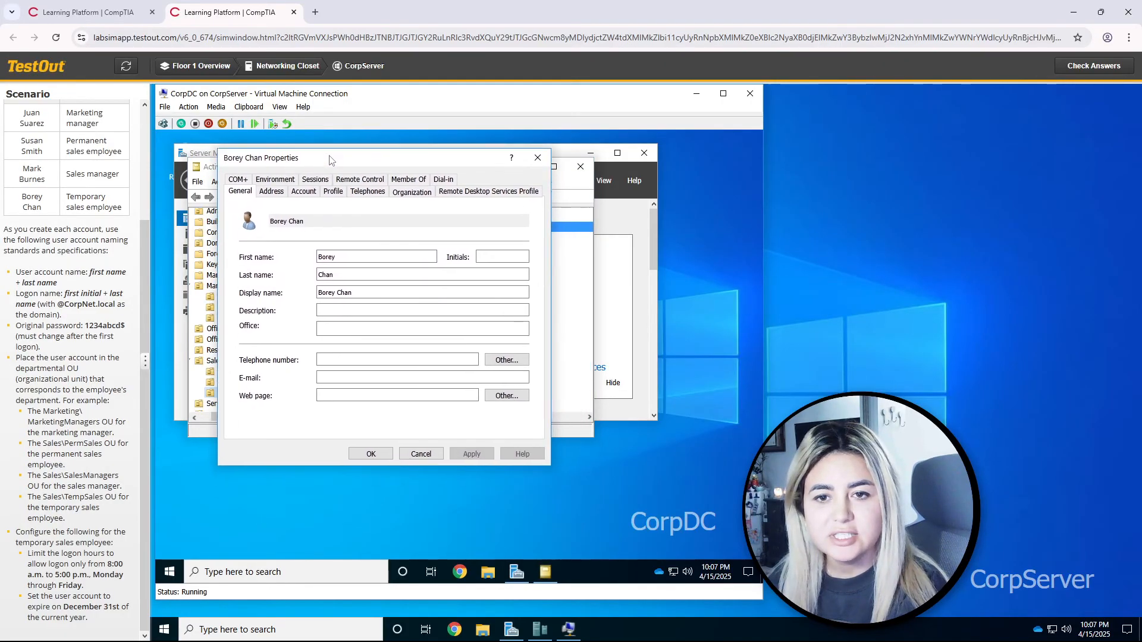
pyautogui.click(304, 189)
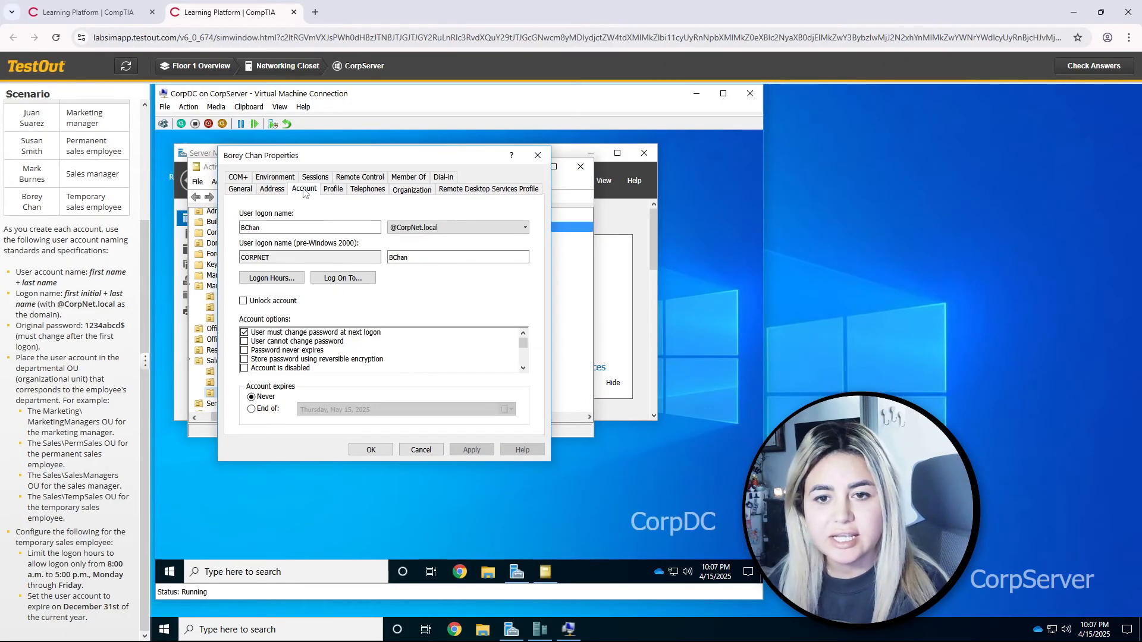
pyautogui.click(282, 278)
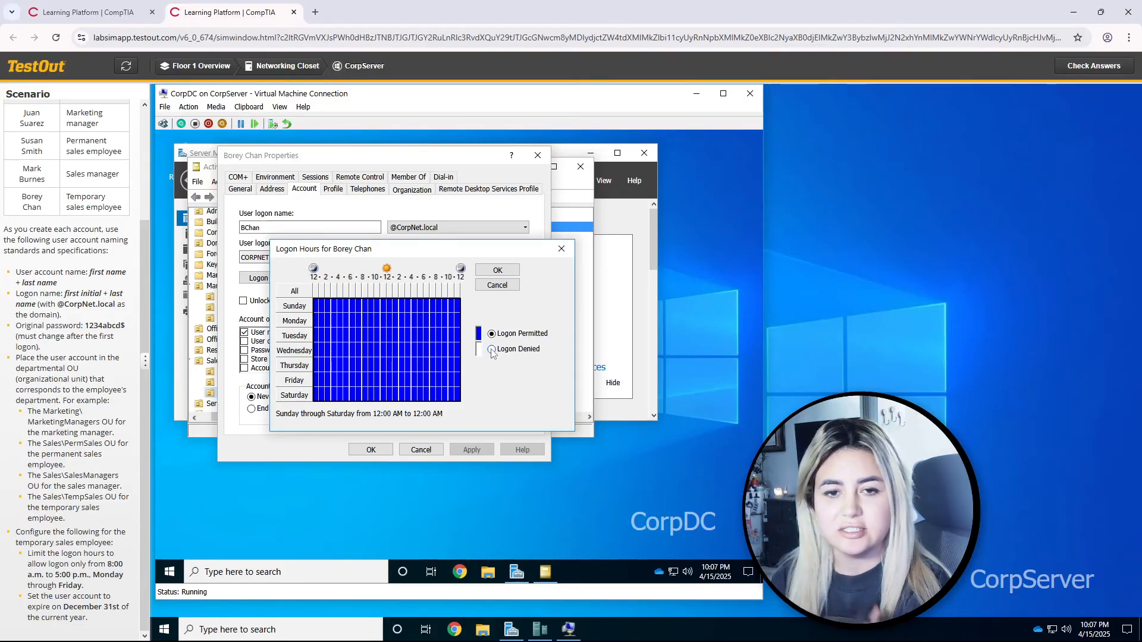
pyautogui.click(492, 350)
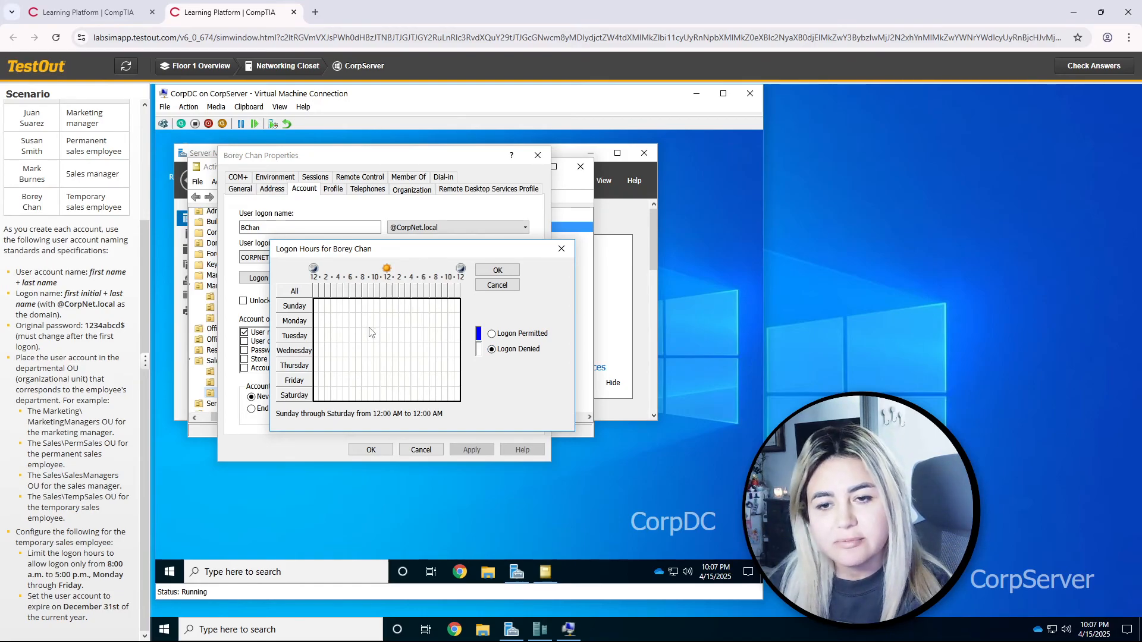
pyautogui.moveTo(364, 321); pyautogui.dragTo(415, 388)
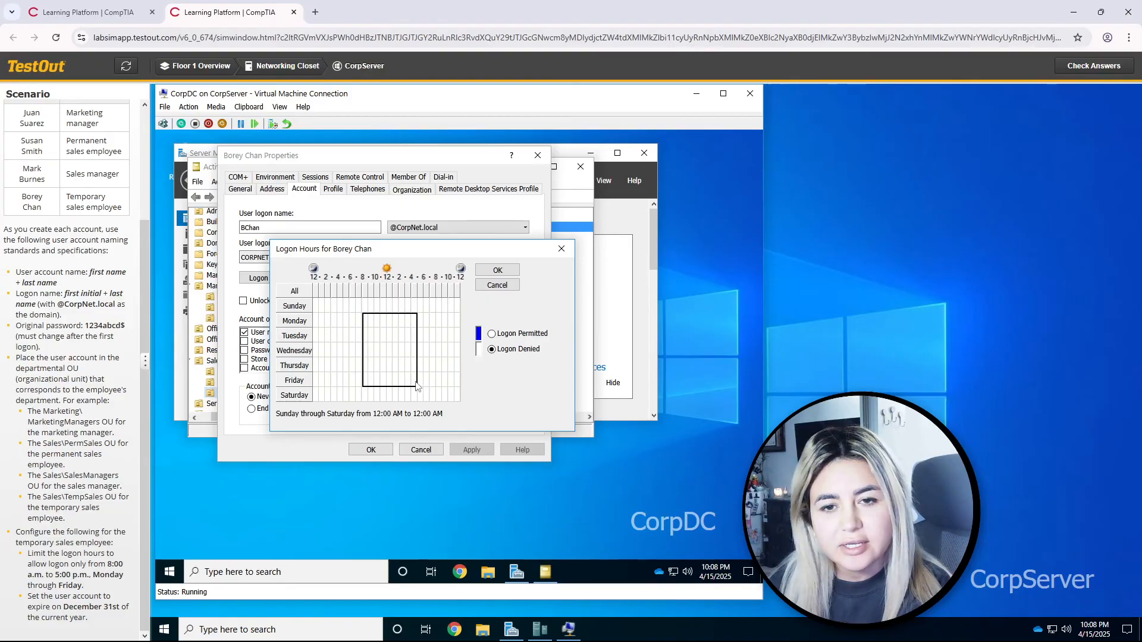
pyautogui.moveTo(416, 386); pyautogui.dragTo(416, 386)
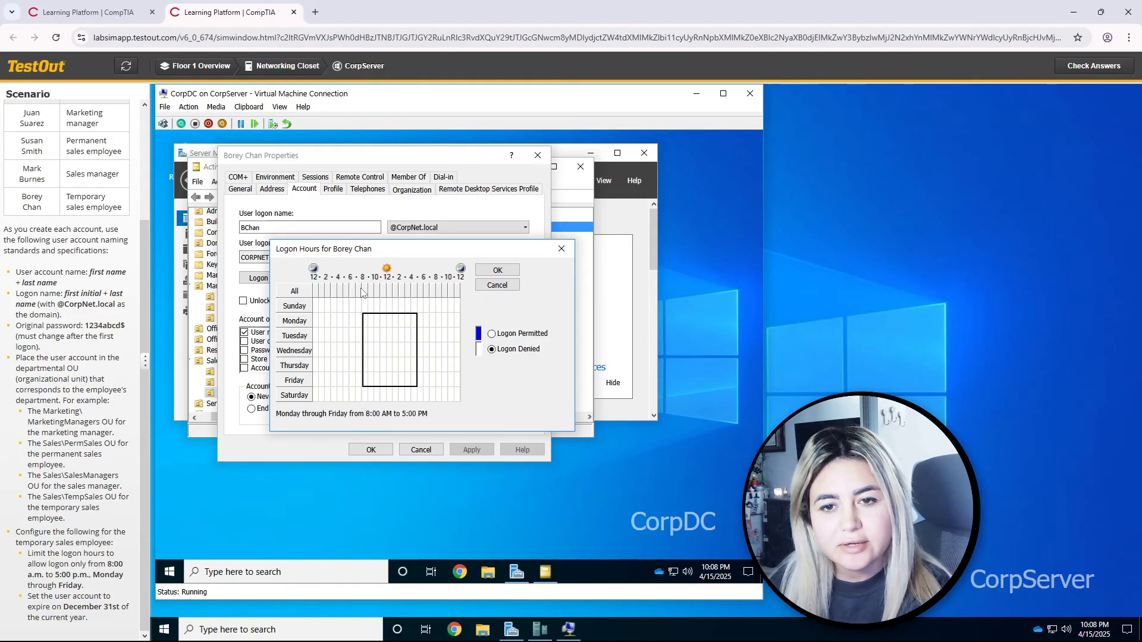
pyautogui.click(498, 335)
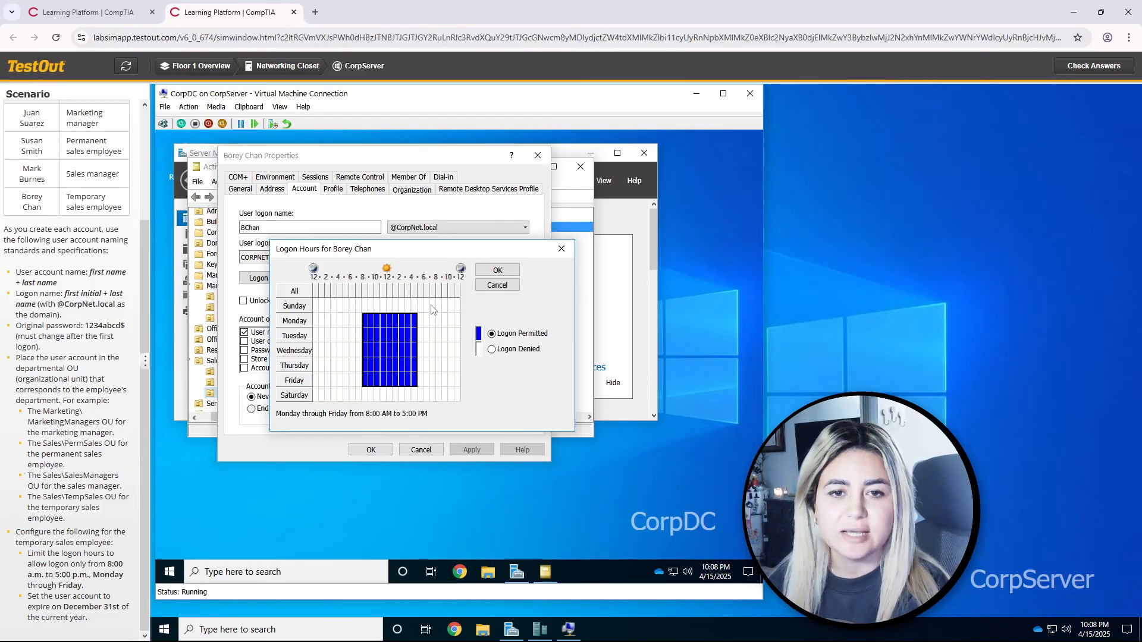
pyautogui.click(493, 271)
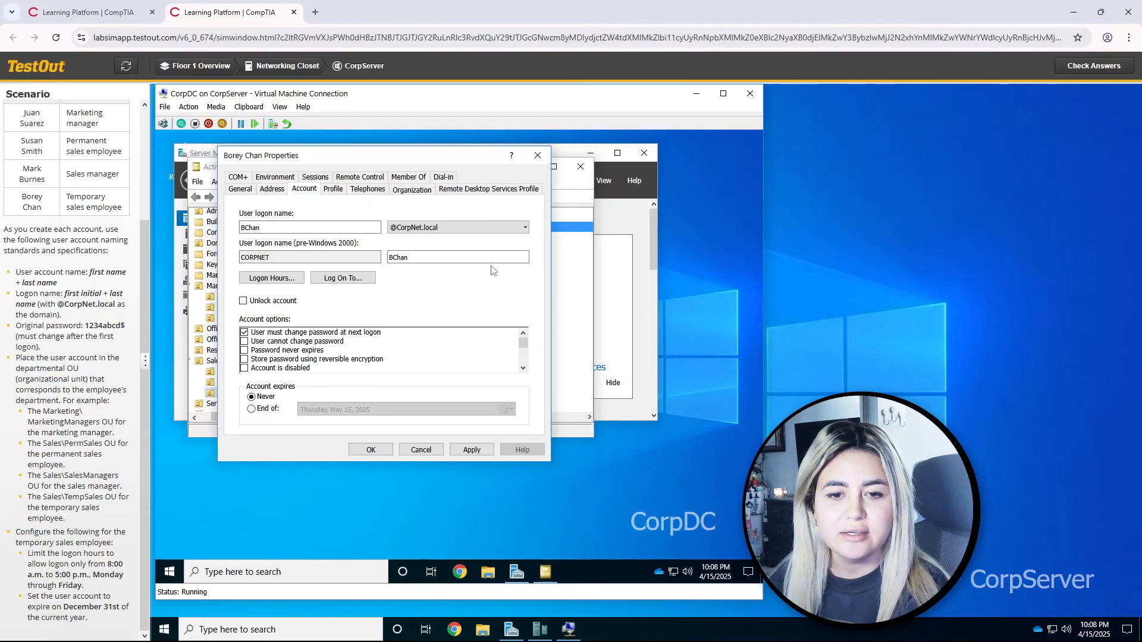
pyautogui.click(258, 411)
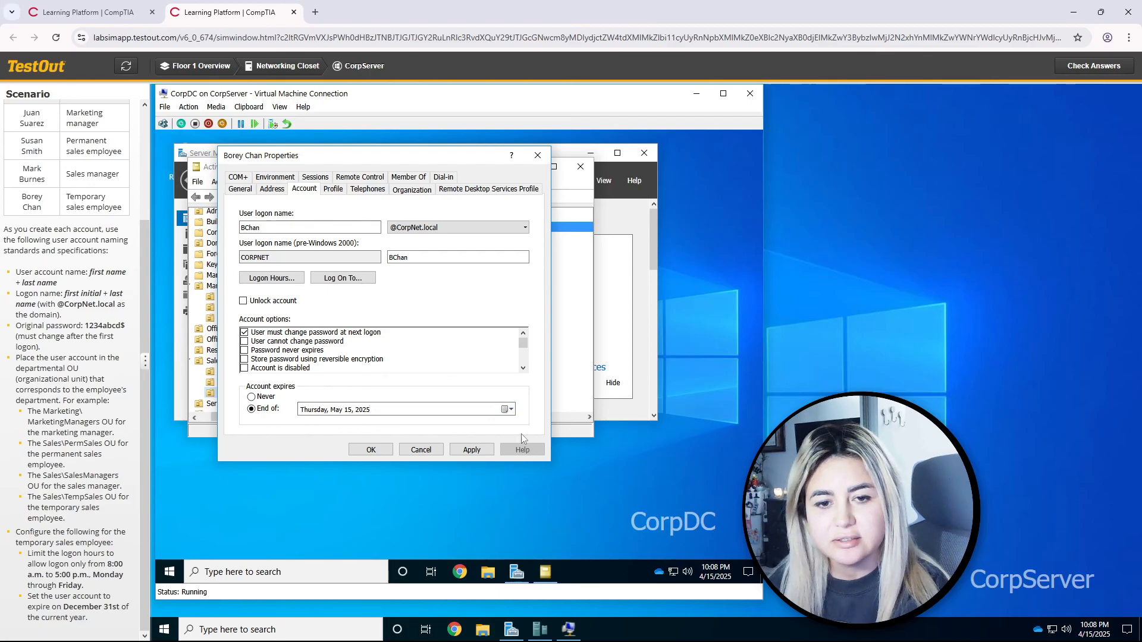
pyautogui.click(505, 410)
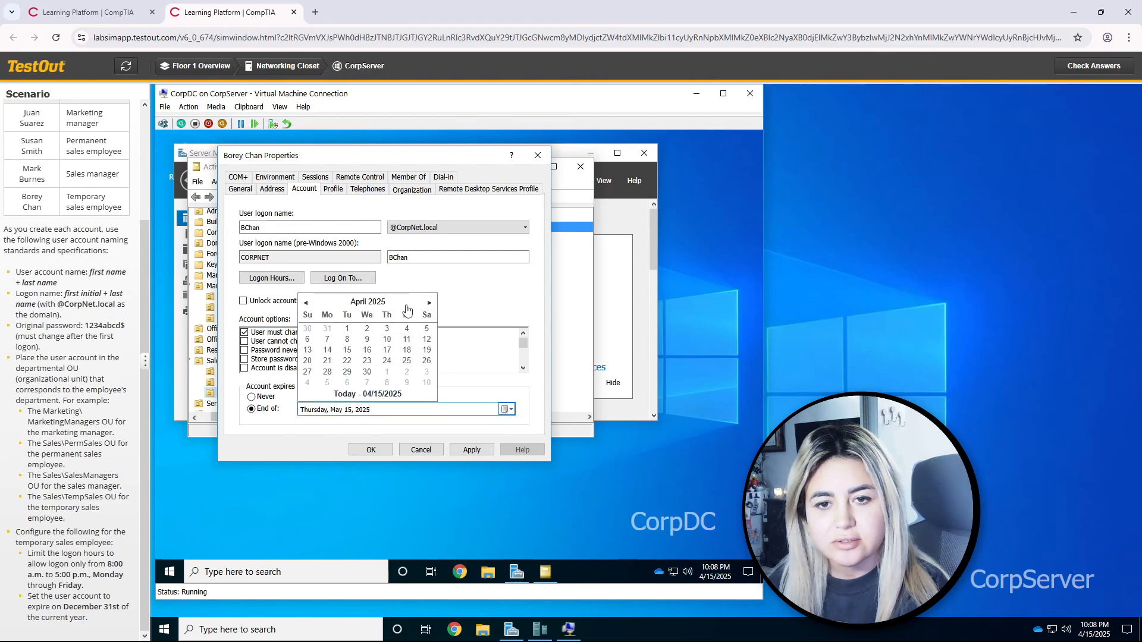
pyautogui.doubleClick(429, 304)
pyautogui.doubleClick(429, 303)
pyautogui.click(429, 303)
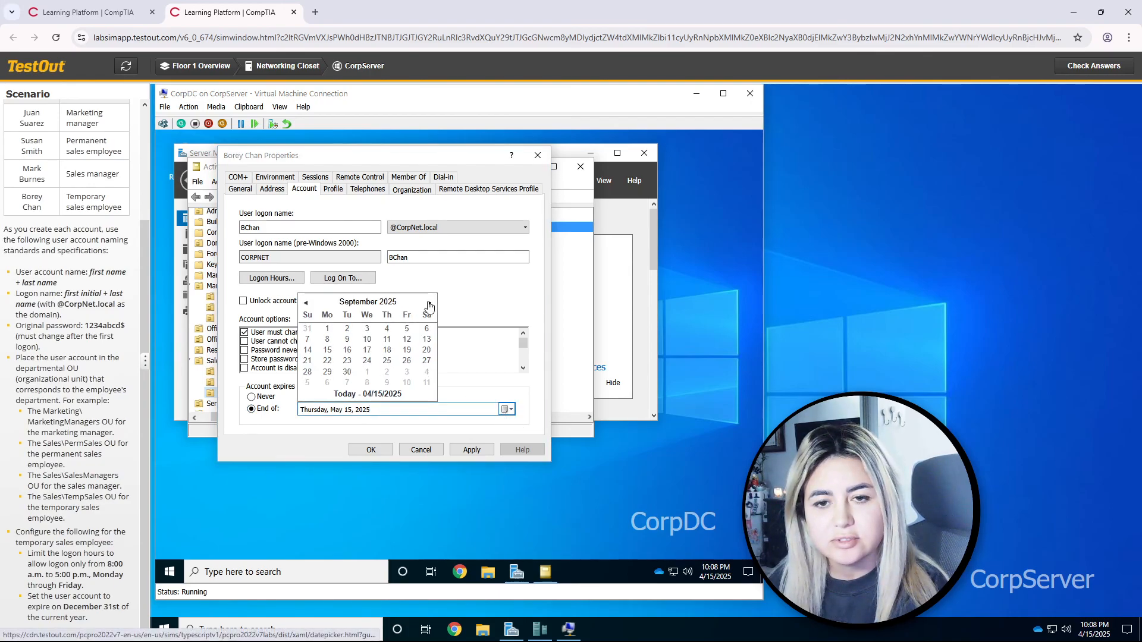
pyautogui.click(428, 303)
pyautogui.click(429, 303)
pyautogui.click(429, 304)
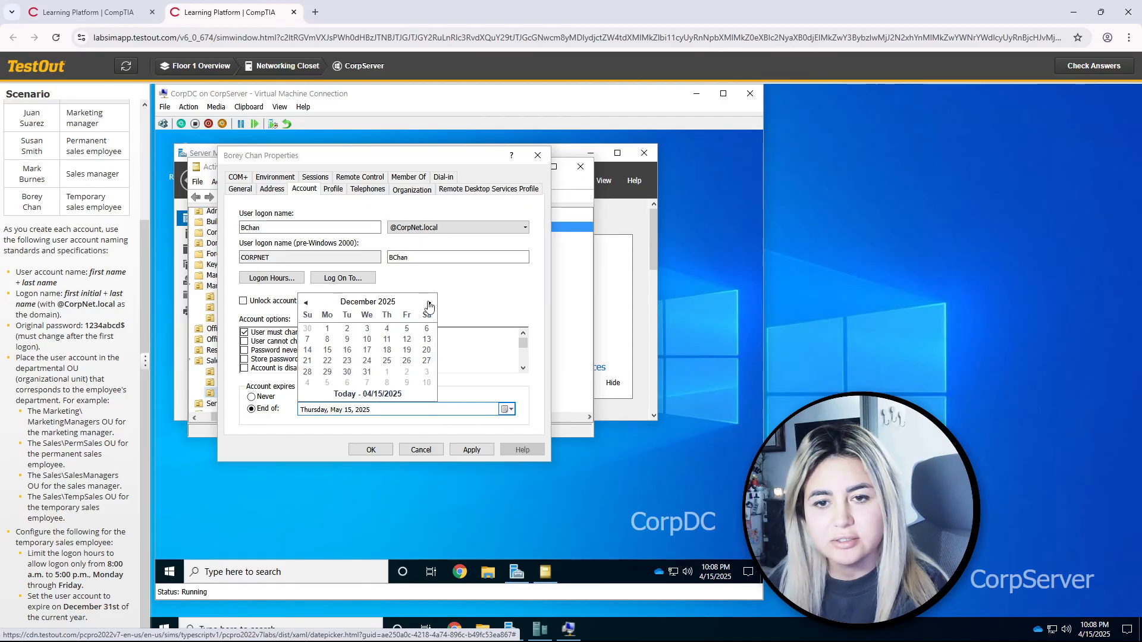
pyautogui.click(367, 372)
# Step: Apply and save the account properties, then check the lab answers for a score
pyautogui.click(479, 451)
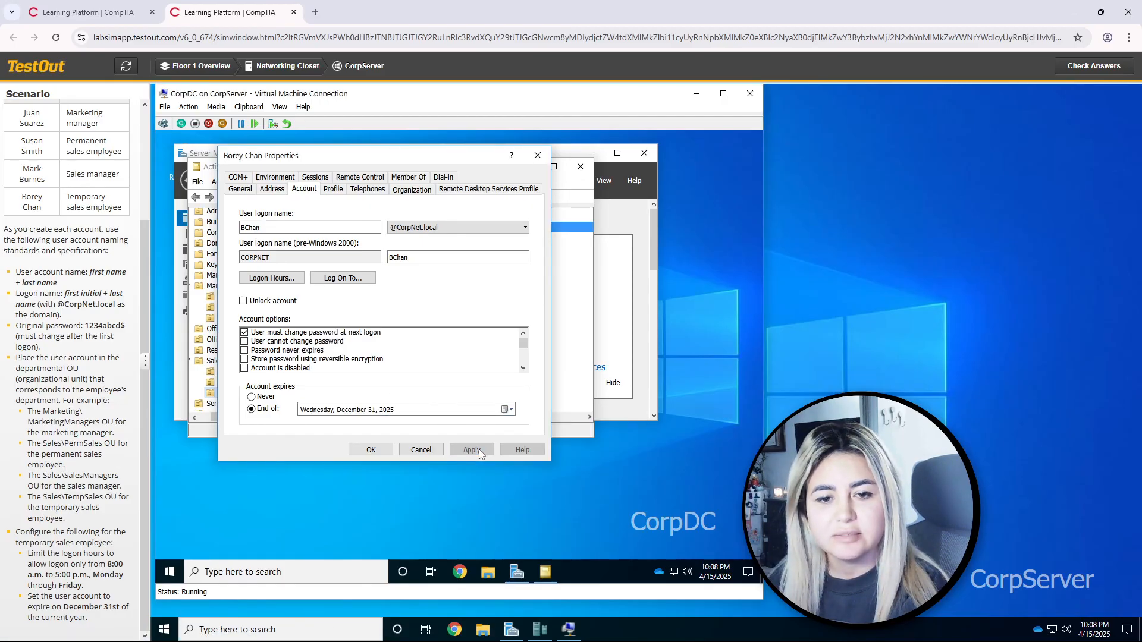
pyautogui.click(370, 451)
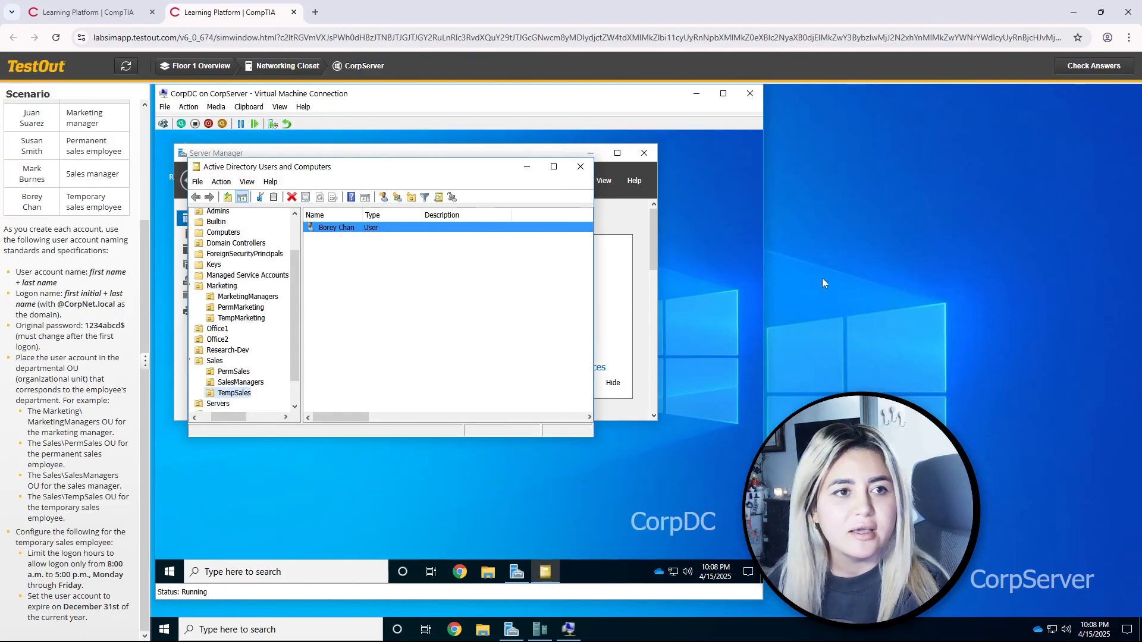
pyautogui.click(1078, 65)
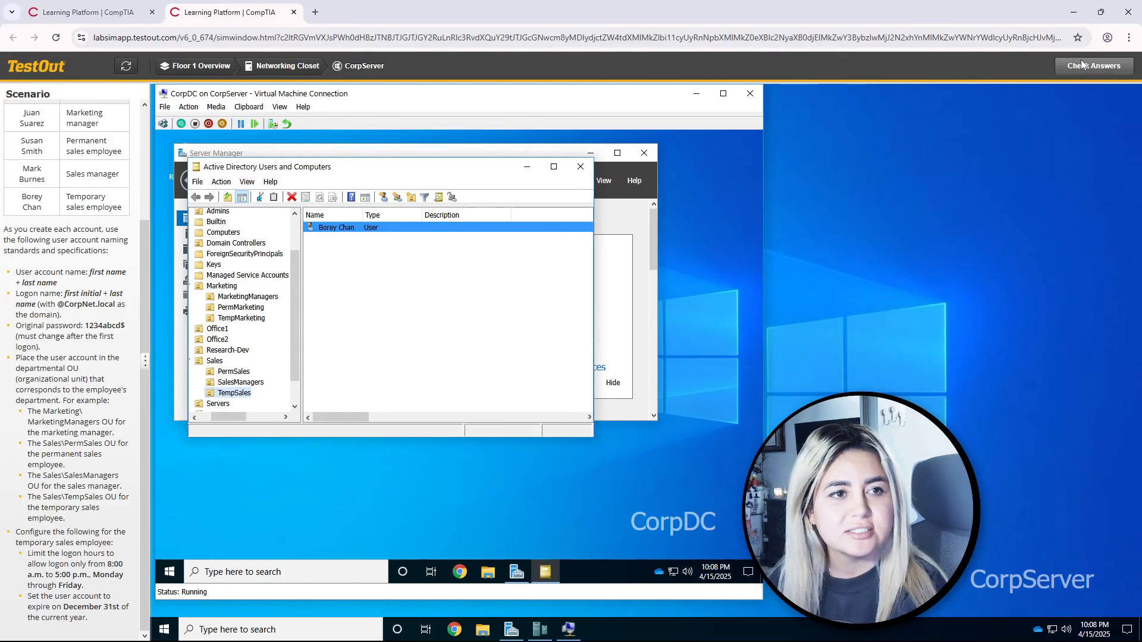